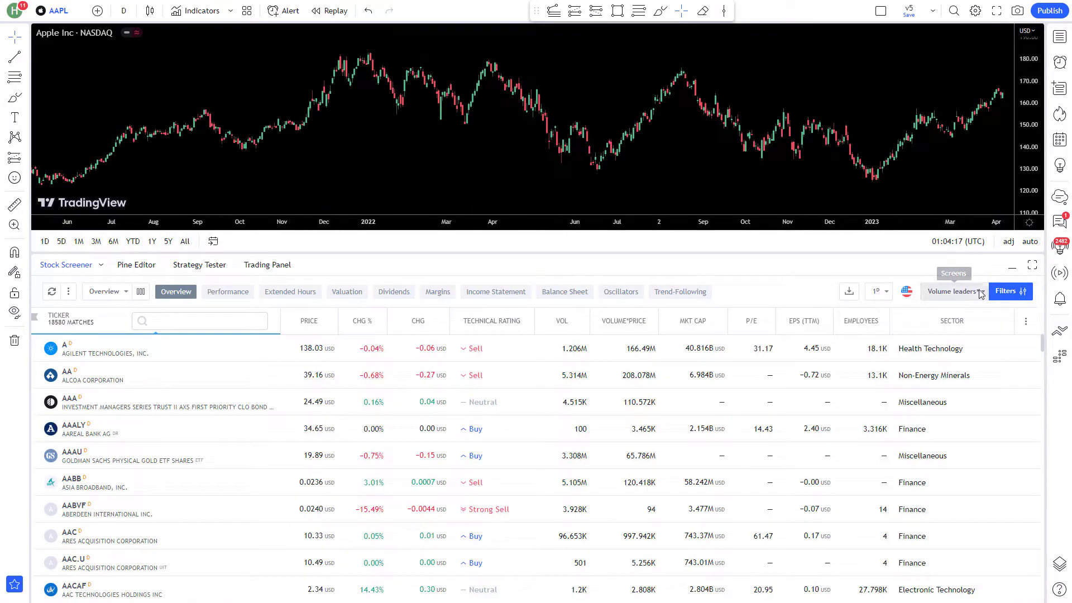
Open the stock screener, dismiss the preset screens list, and keep the 1D interval.
{"action": "left_click", "coordinate": [981, 294]}
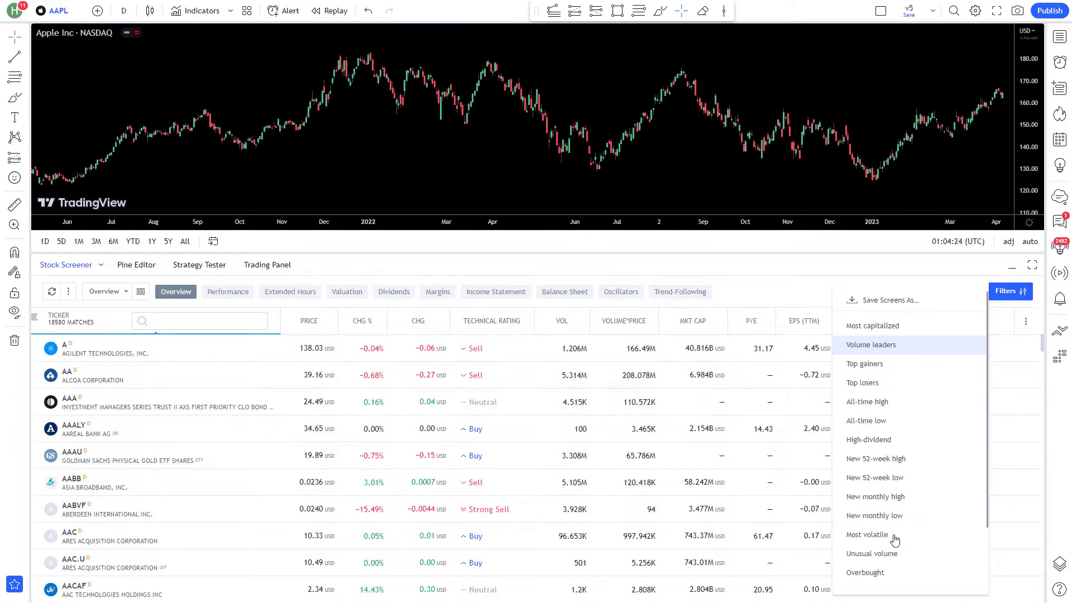
{"action": "scroll", "coordinate": [986, 527], "scroll_direction": "down", "scroll_amount": 2}
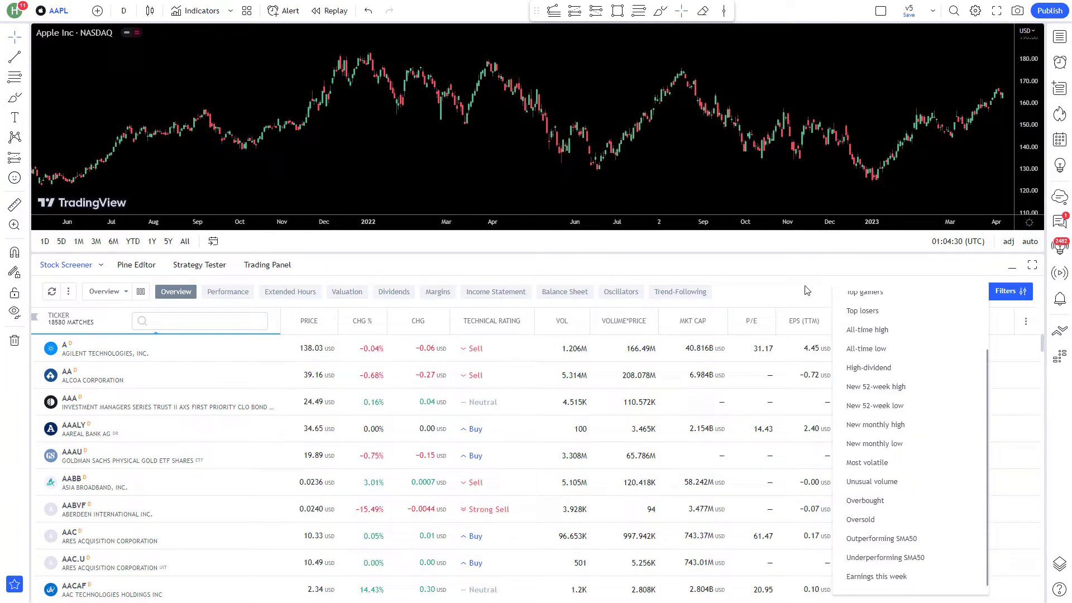
{"action": "left_click", "coordinate": [790, 265]}
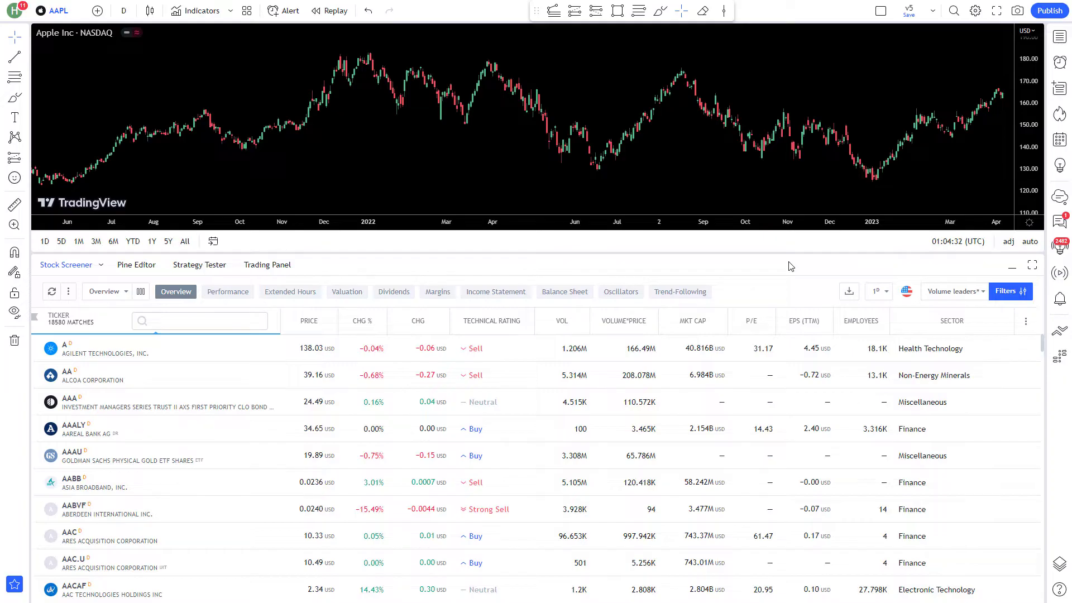
{"action": "left_click", "coordinate": [879, 291]}
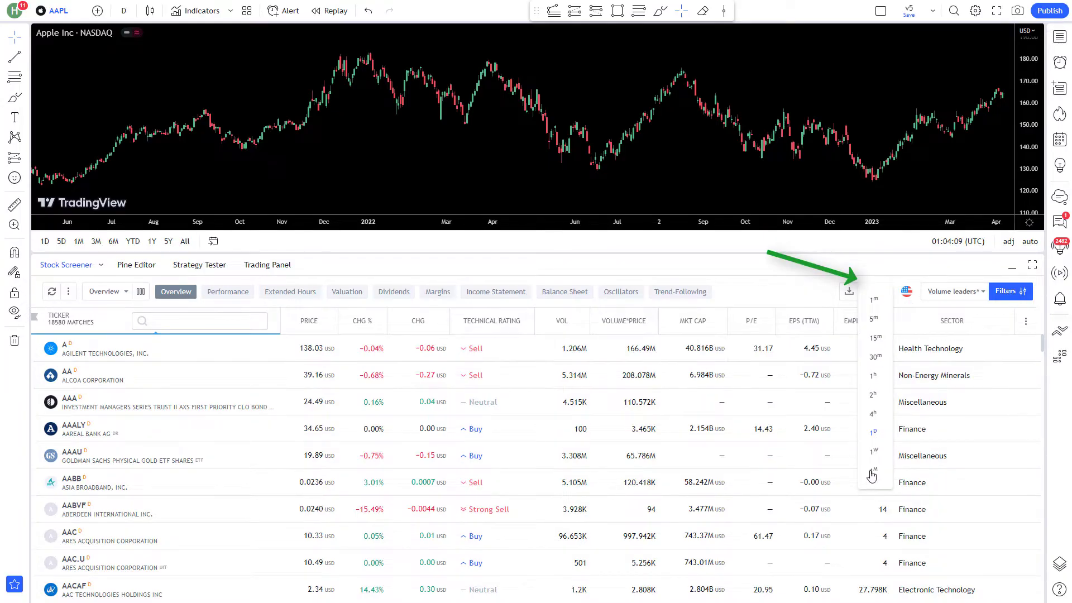
{"action": "left_click", "coordinate": [874, 270]}
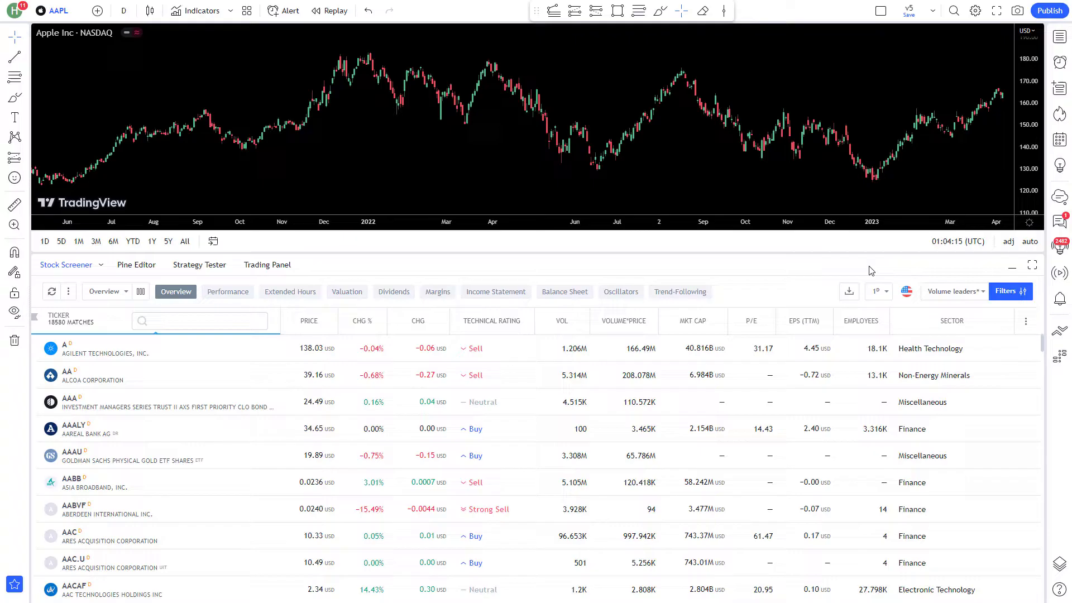
Limit the screener's Descriptive Exchange filter to NASDAQ and NYSE.
{"action": "left_click", "coordinate": [999, 295]}
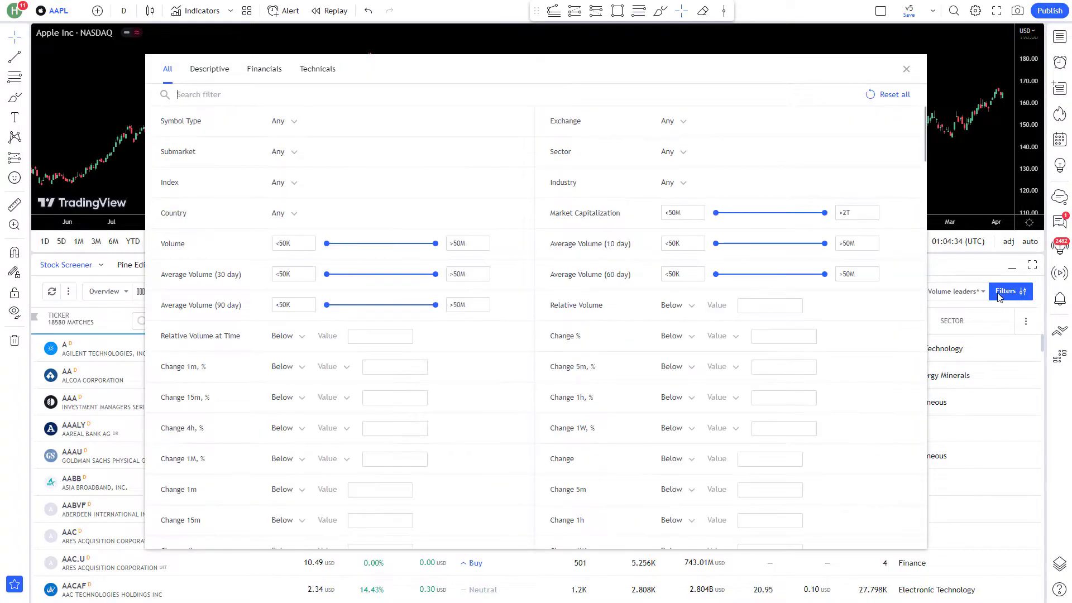
{"action": "left_click", "coordinate": [209, 71]}
{"action": "left_click", "coordinate": [676, 123]}
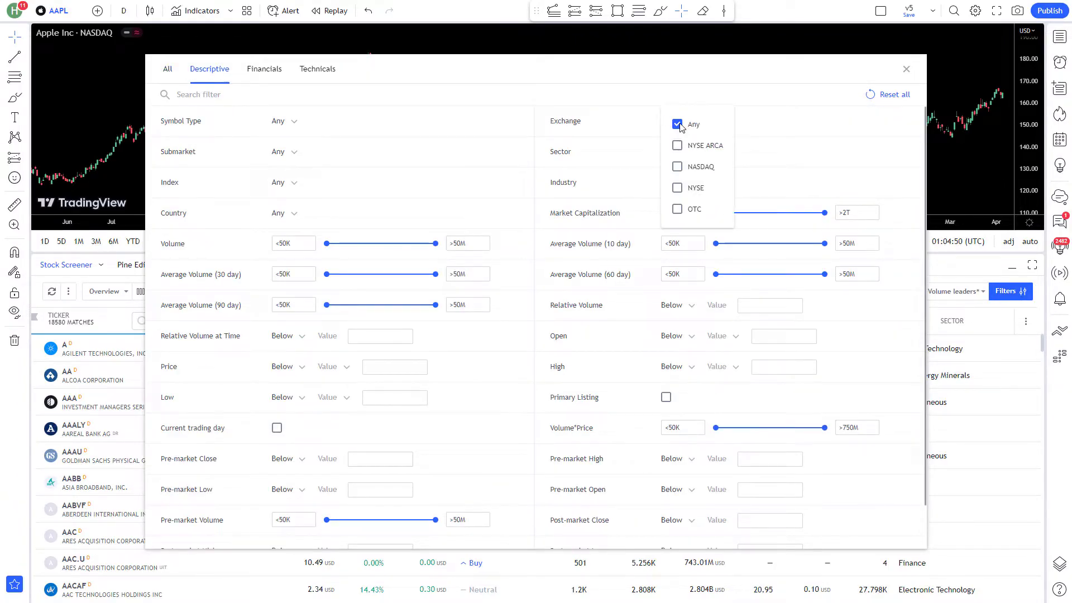
{"action": "left_click", "coordinate": [677, 167]}
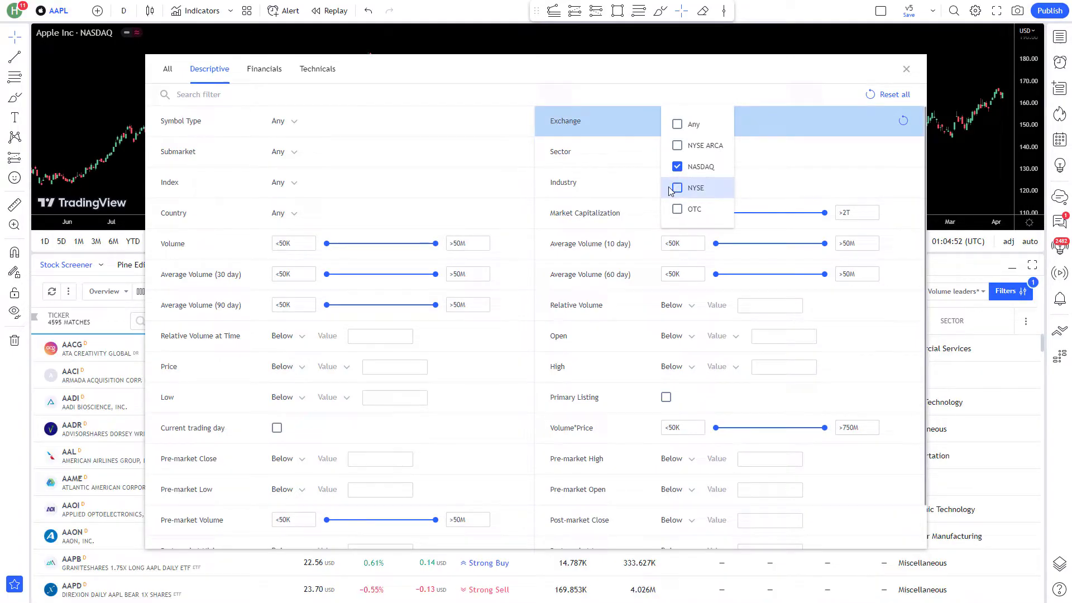
{"action": "left_click", "coordinate": [673, 189]}
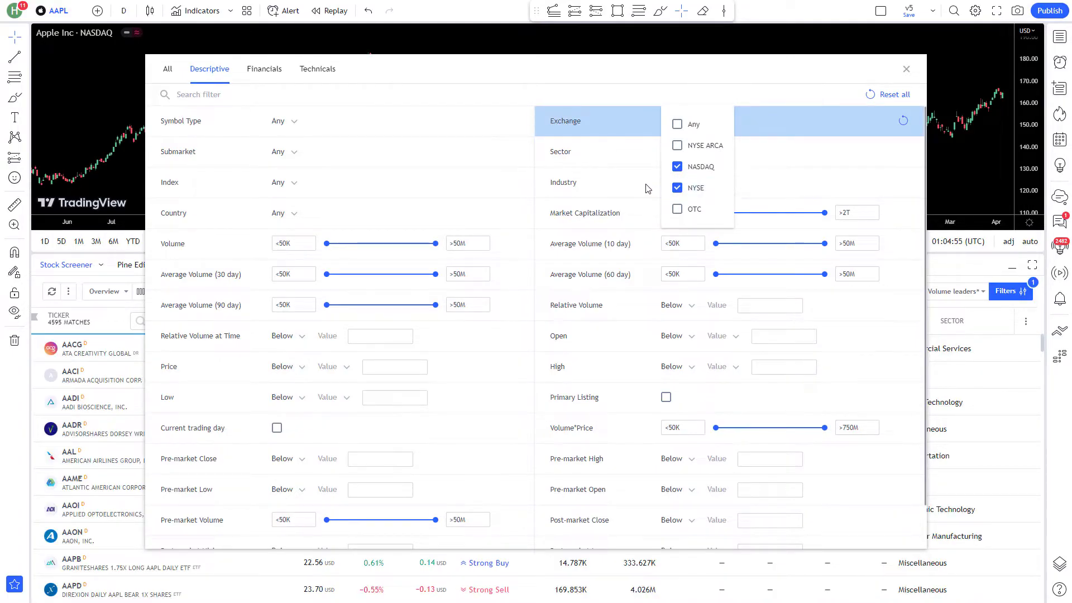
{"action": "left_click", "coordinate": [595, 72]}
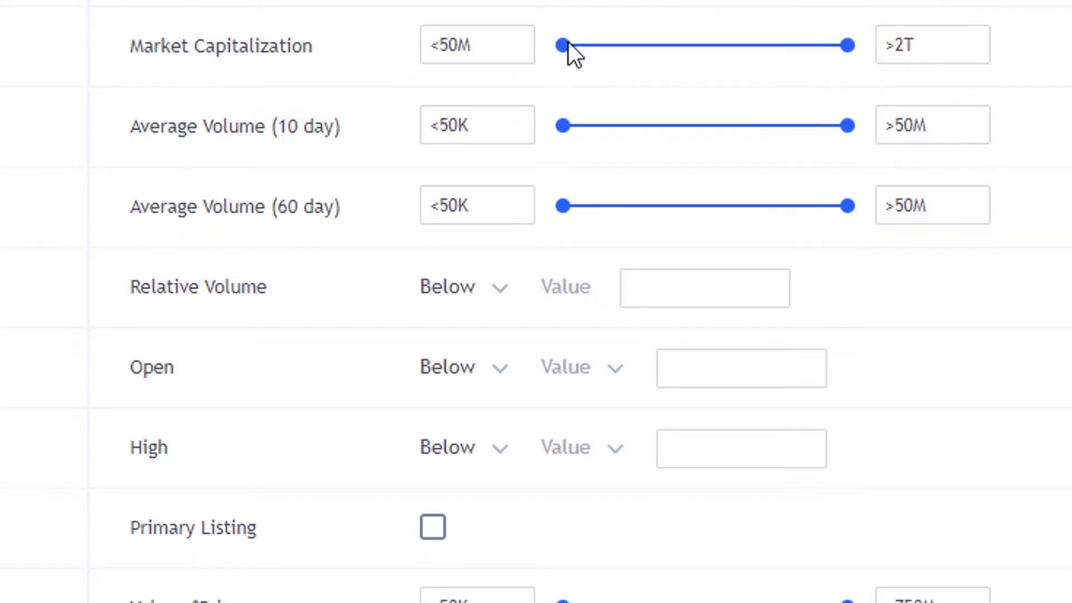
Set Market Cap minimum 2B, 10-day Avg Volume 1M and Price above 5.
{"action": "left_click_drag", "start_coordinate": [561, 45], "coordinate": [663, 48]}
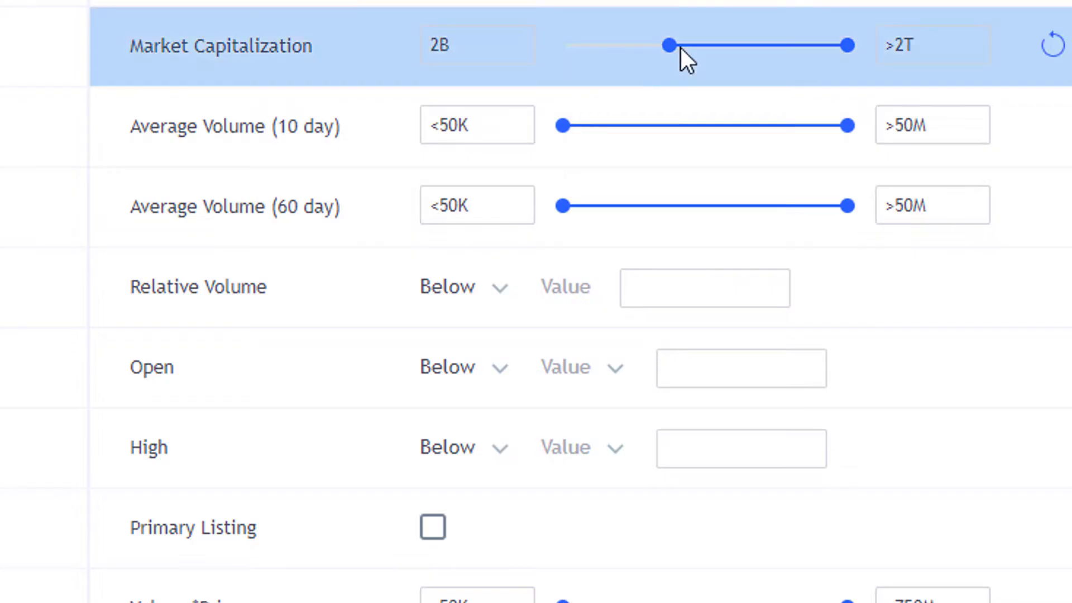
{"action": "left_click_drag", "start_coordinate": [563, 127], "coordinate": [682, 130]}
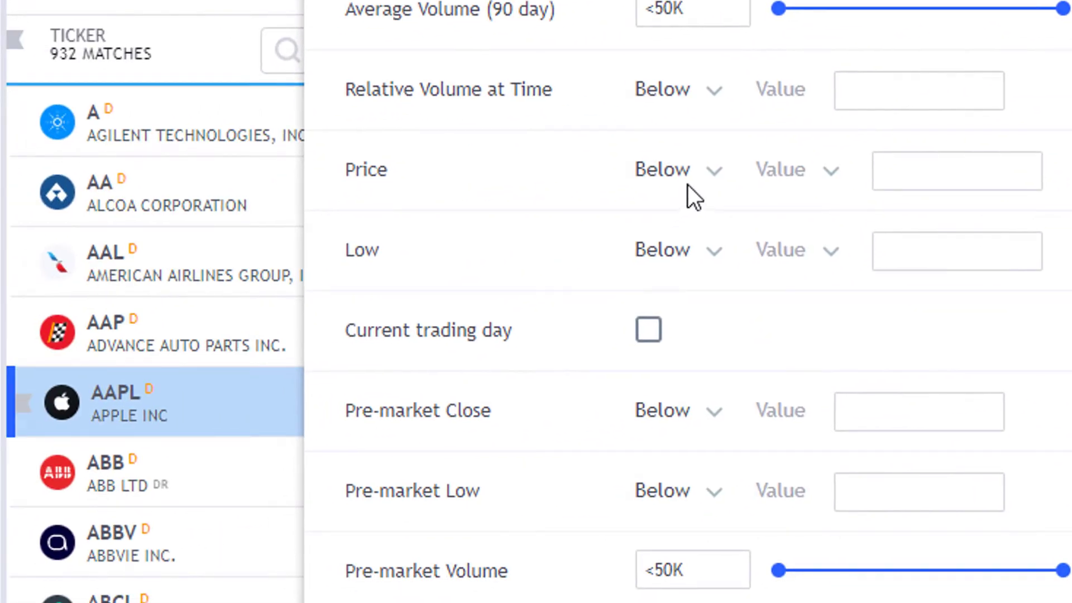
{"action": "left_click", "coordinate": [692, 186]}
{"action": "left_click", "coordinate": [701, 268]}
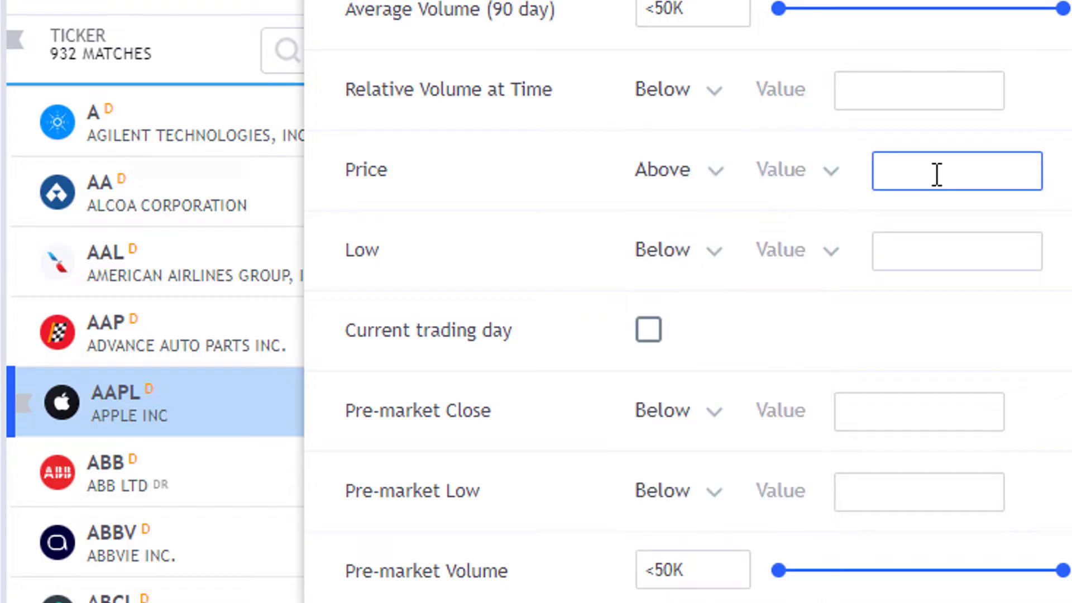
{"action": "type", "text": "5"}
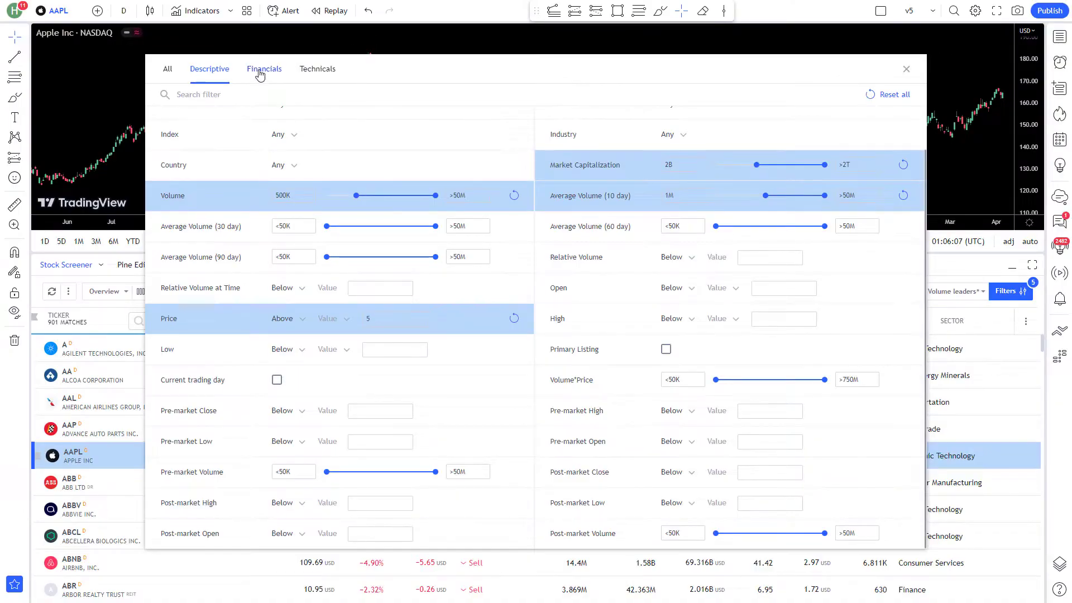
Raise the Financials minimums for Net Income (FY) and Gross Profit (MRQ) to 50M.
{"action": "left_click", "coordinate": [259, 71]}
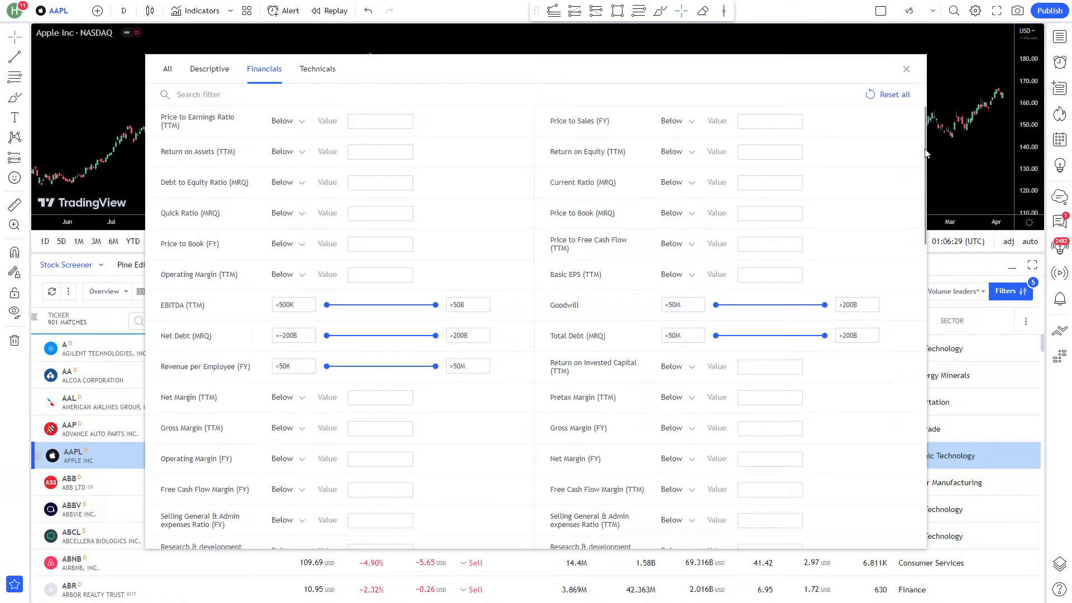
{"action": "scroll", "coordinate": [908, 203], "scroll_direction": "down", "scroll_amount": 5}
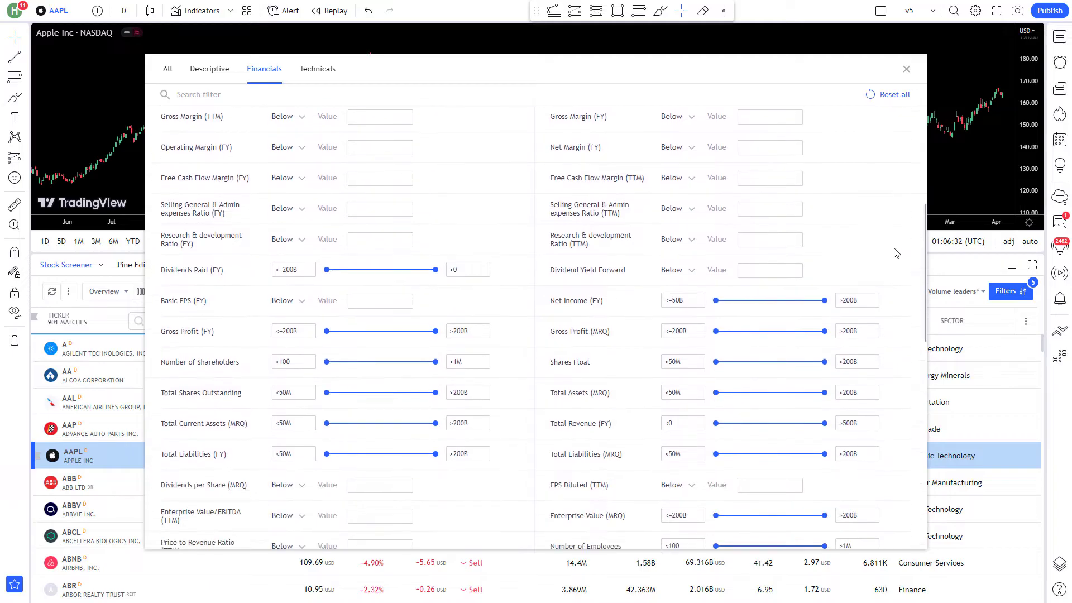
{"action": "scroll", "coordinate": [896, 253], "scroll_direction": "down", "scroll_amount": 3}
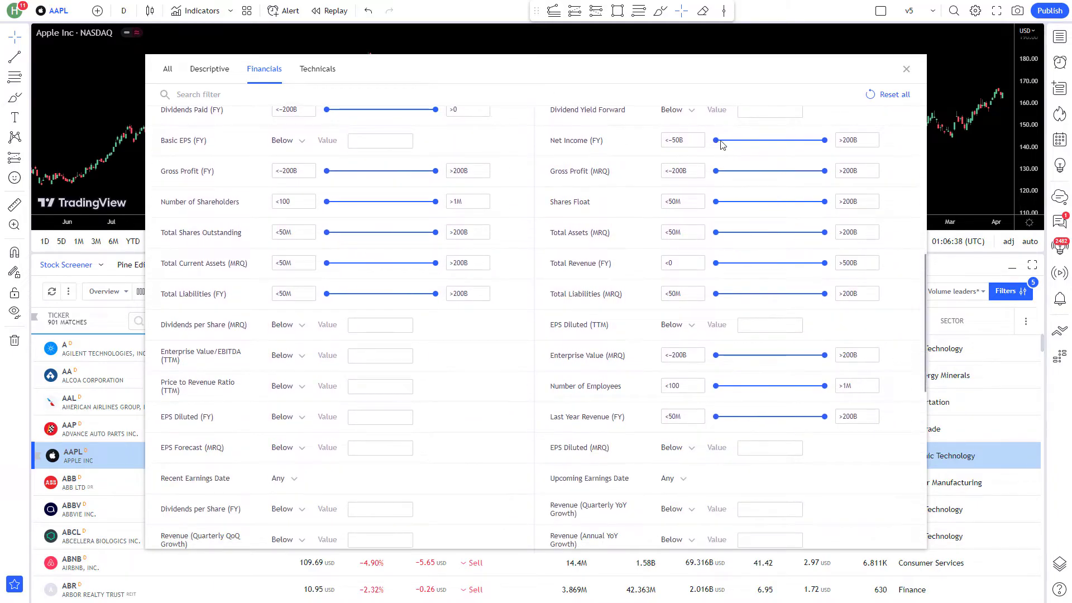
{"action": "left_click_drag", "start_coordinate": [716, 141], "coordinate": [771, 146]}
{"action": "left_click_drag", "start_coordinate": [716, 171], "coordinate": [766, 175]}
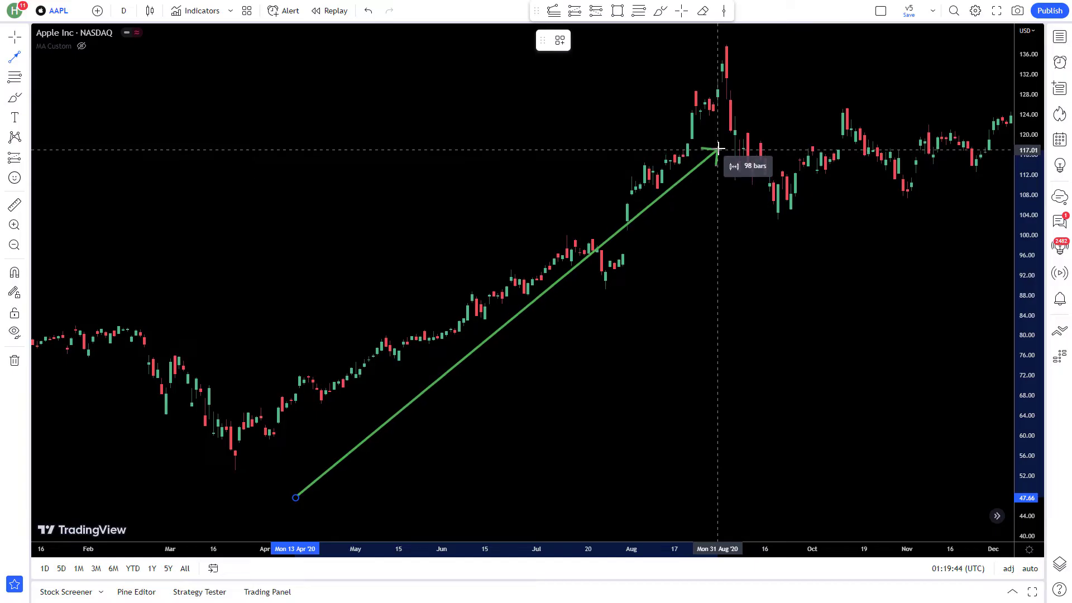
Chart the 50- and 100-period SMAs and turn off the 5-period EMA.
{"action": "left_click", "coordinate": [718, 146]}
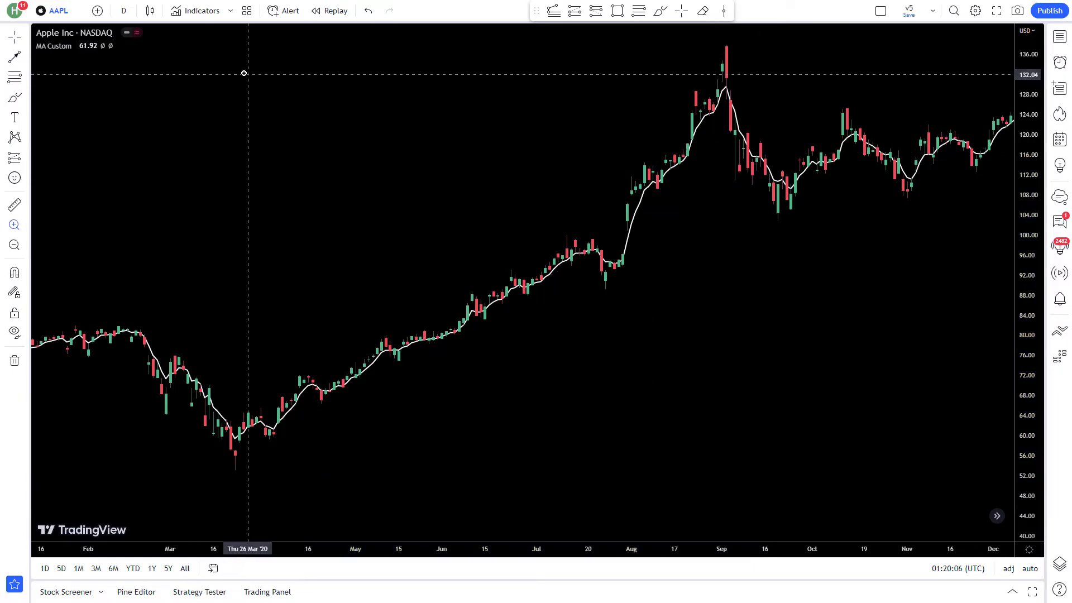
{"action": "left_click_drag", "start_coordinate": [244, 73], "coordinate": [676, 485]}
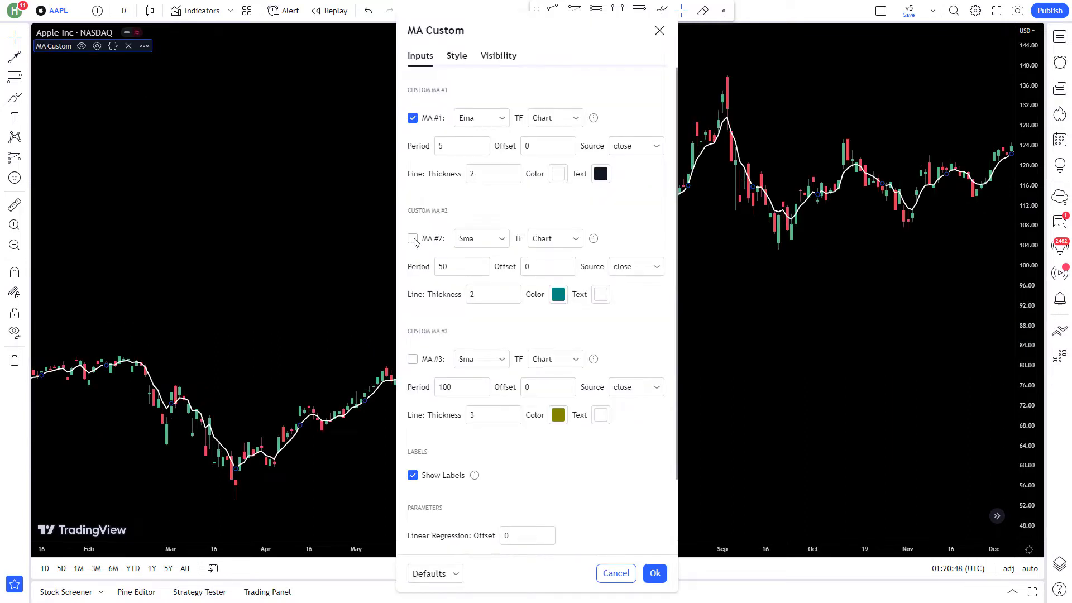
{"action": "left_click", "coordinate": [413, 239]}
{"action": "left_click", "coordinate": [413, 359]}
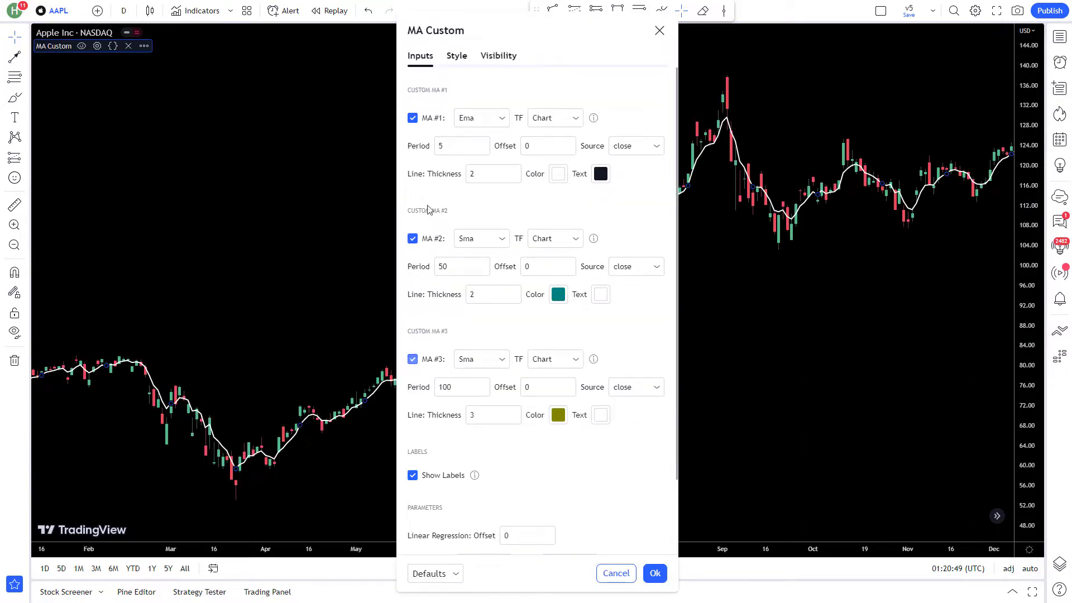
{"action": "left_click", "coordinate": [411, 120]}
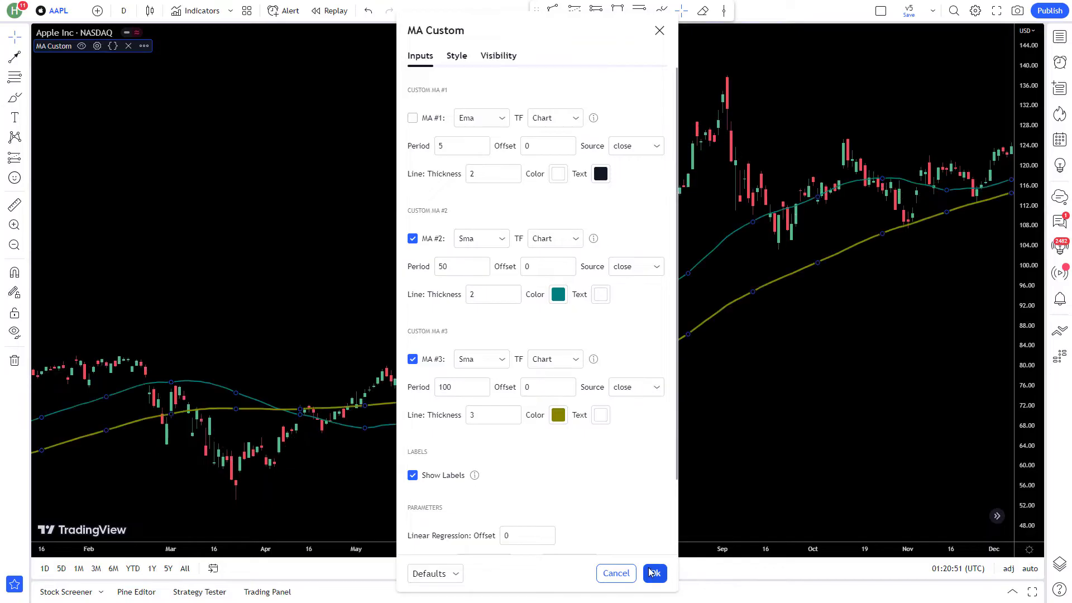
{"action": "left_click", "coordinate": [652, 572]}
Filter the screener to stocks whose SMA (50) is below price.
{"action": "left_click_drag", "start_coordinate": [562, 512], "coordinate": [191, 531]}
{"action": "left_click_drag", "start_coordinate": [676, 413], "coordinate": [105, 484]}
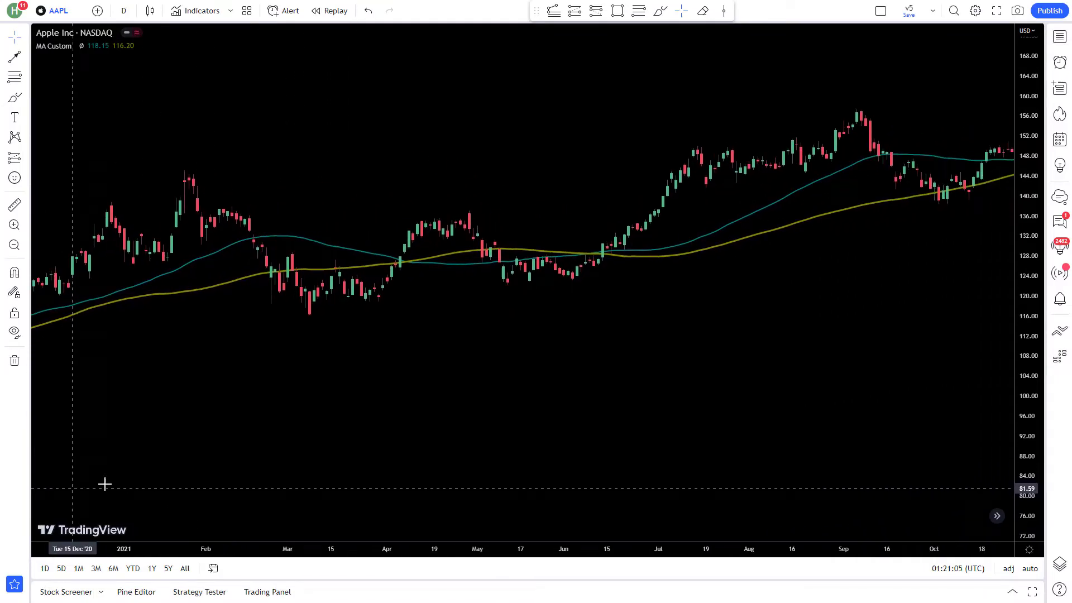
{"action": "left_click_drag", "start_coordinate": [685, 390], "coordinate": [176, 474]}
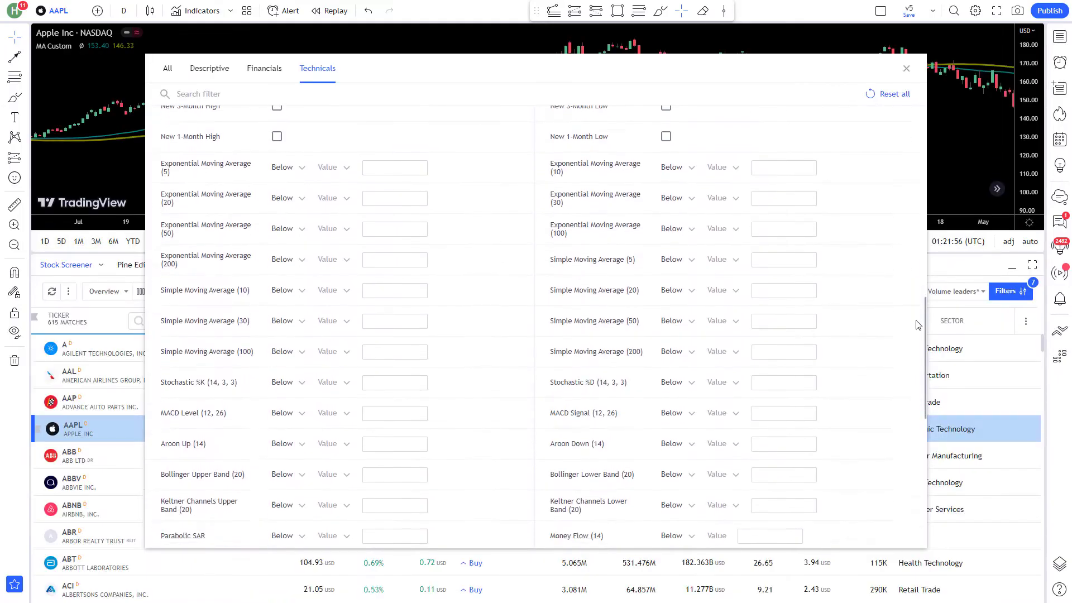
{"action": "scroll", "coordinate": [916, 330], "scroll_direction": "down", "scroll_amount": 4}
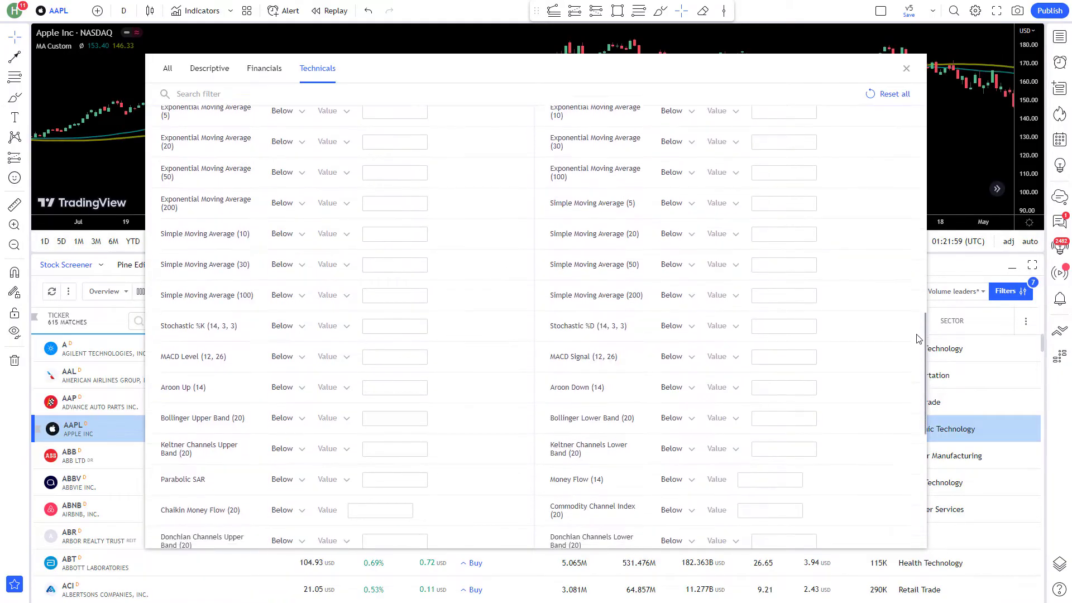
{"action": "left_click", "coordinate": [720, 246]}
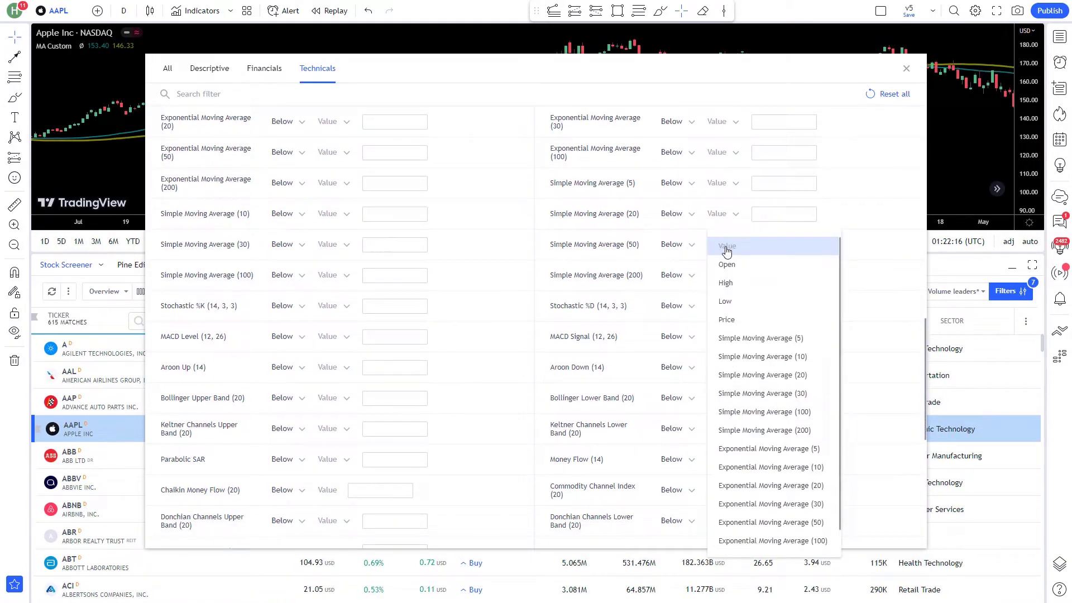
{"action": "left_click", "coordinate": [727, 321]}
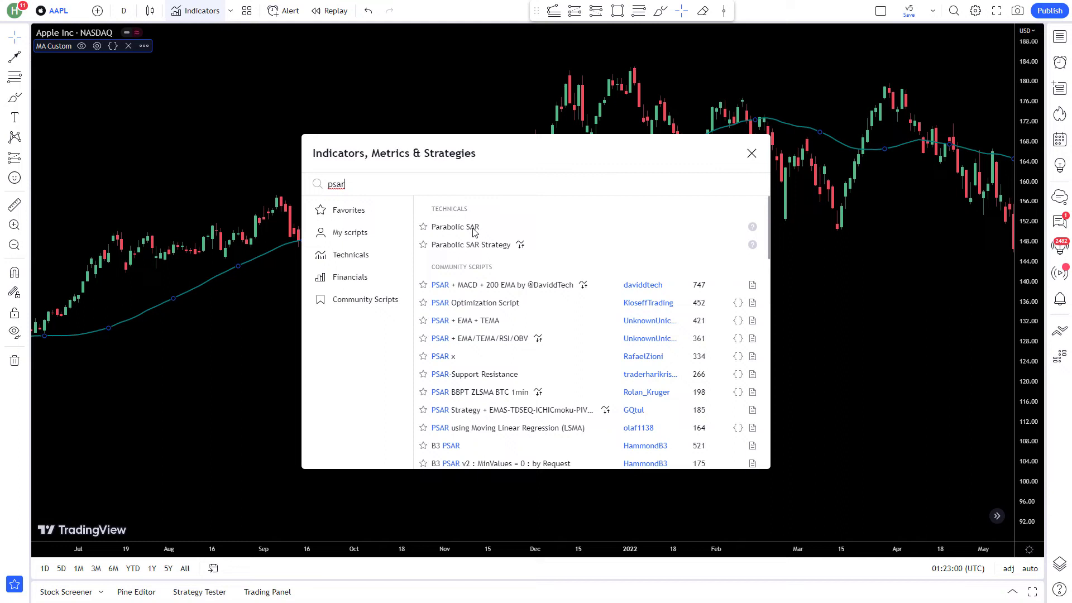
Add Parabolic SAR to the chart, box two pullback zones, and filter Parabolic SAR below price.
{"action": "left_click", "coordinate": [473, 231]}
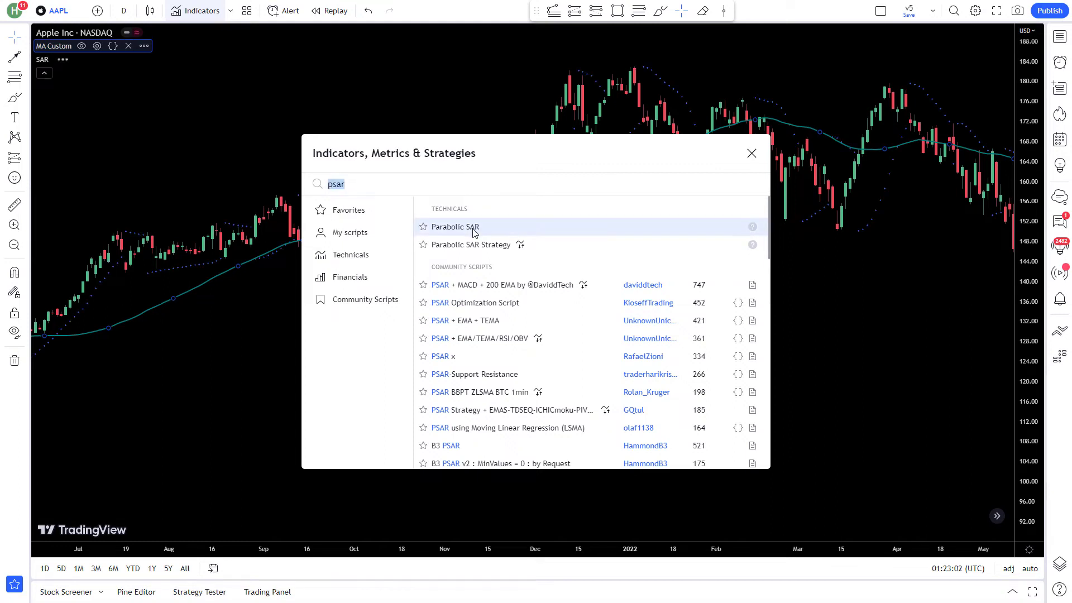
{"action": "left_click", "coordinate": [752, 153]}
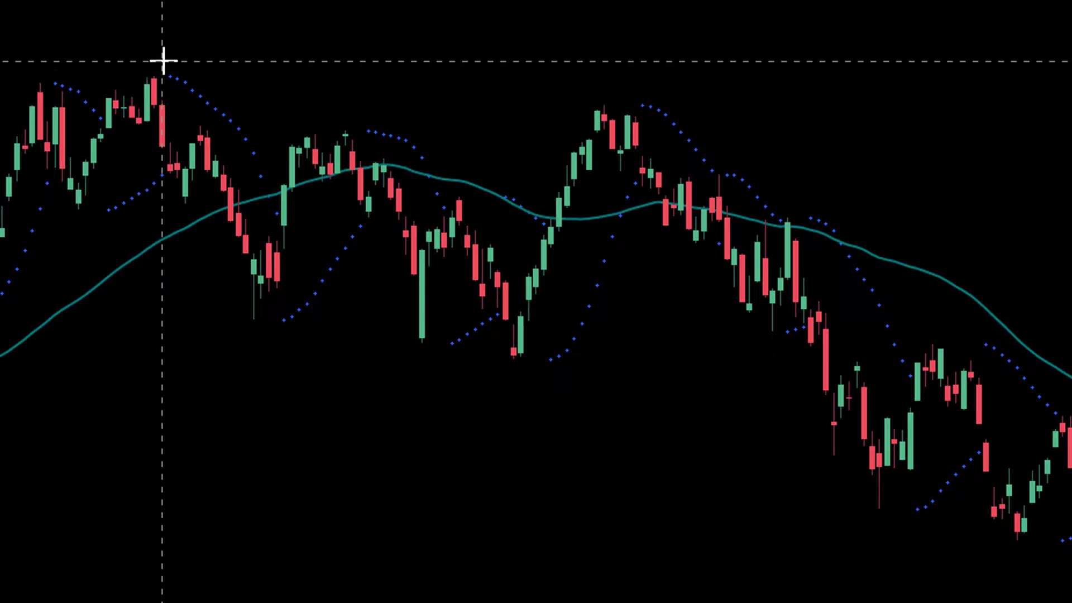
{"action": "mouse_move", "coordinate": [162, 61]}
{"action": "left_mouse_down"}
{"action": "mouse_move", "coordinate": [175, 196]}
{"action": "mouse_move", "coordinate": [277, 197]}
{"action": "left_mouse_up"}
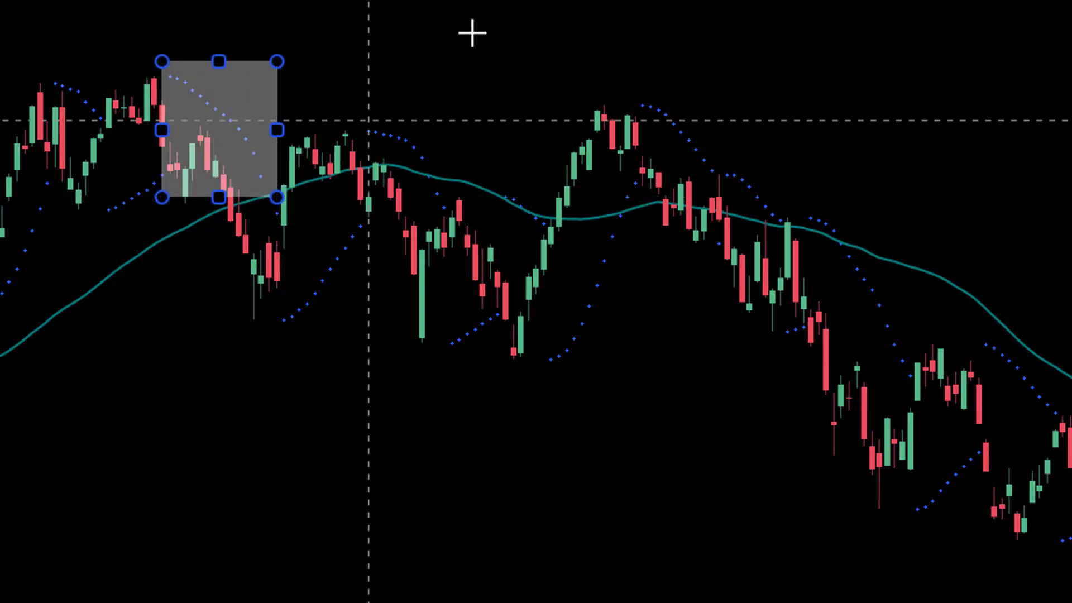
{"action": "mouse_move", "coordinate": [634, 84]}
{"action": "left_mouse_down"}
{"action": "mouse_move", "coordinate": [739, 129]}
{"action": "mouse_move", "coordinate": [728, 160]}
{"action": "mouse_move", "coordinate": [809, 228]}
{"action": "mouse_move", "coordinate": [796, 240]}
{"action": "left_mouse_up"}
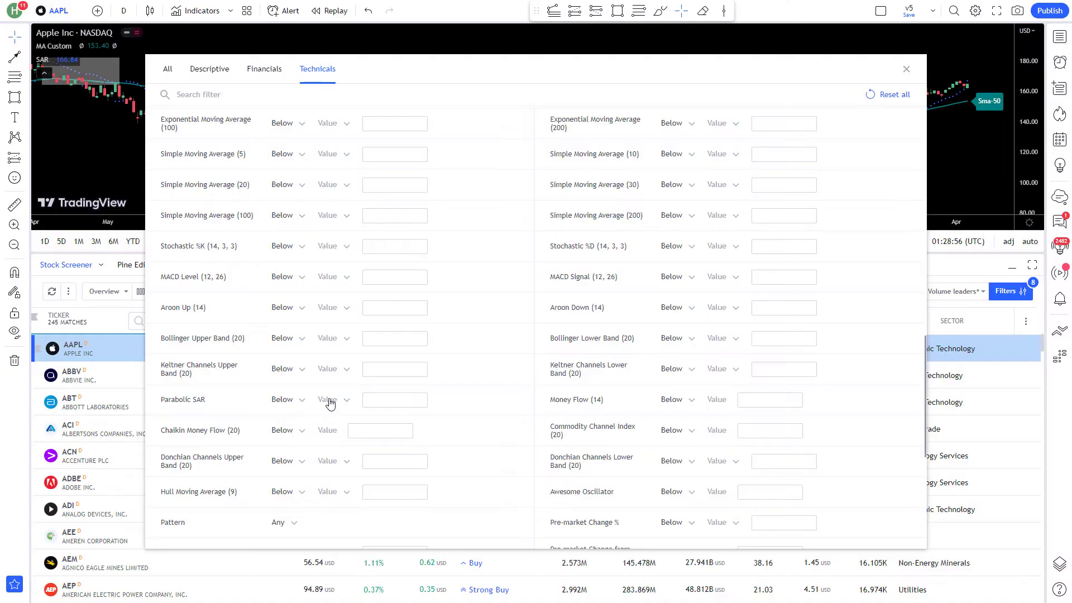
{"action": "left_click", "coordinate": [335, 401]}
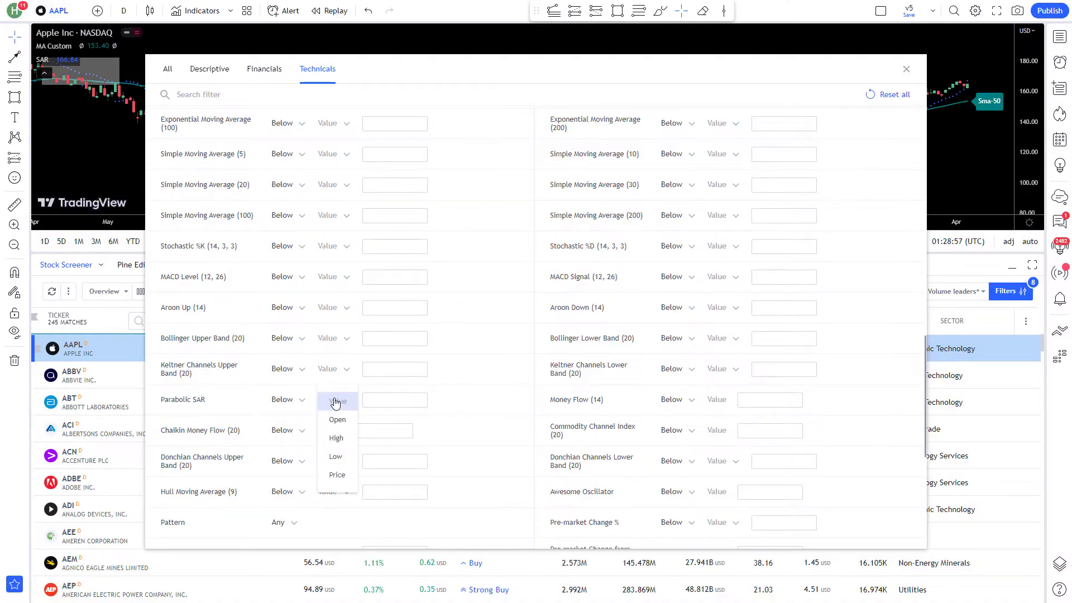
{"action": "left_click", "coordinate": [337, 475]}
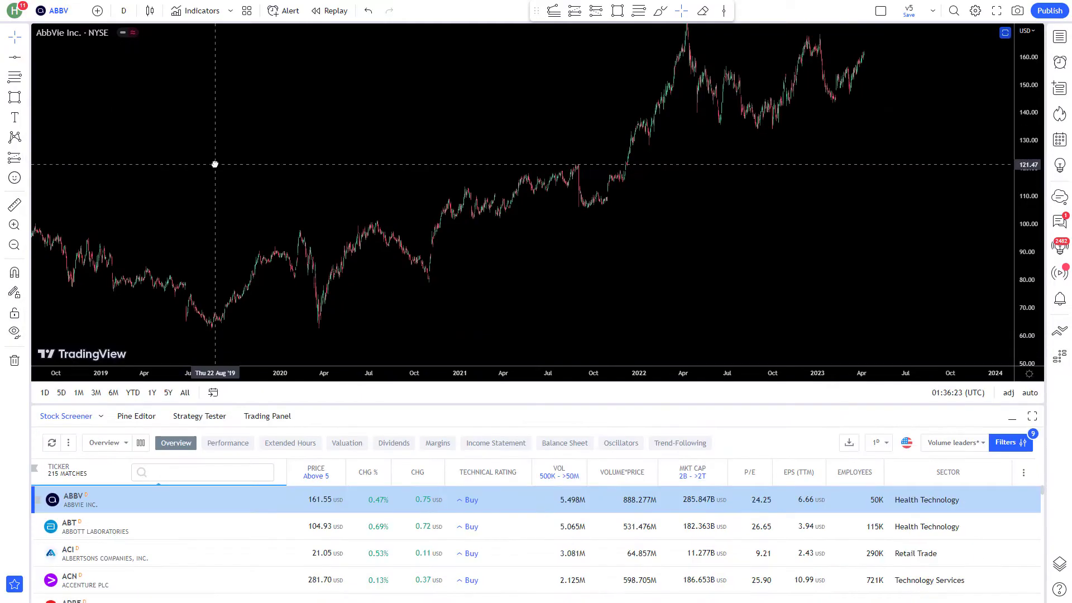
Chart Abbott Laboratories and adjust its support line to 95.05.
{"action": "left_click", "coordinate": [142, 524]}
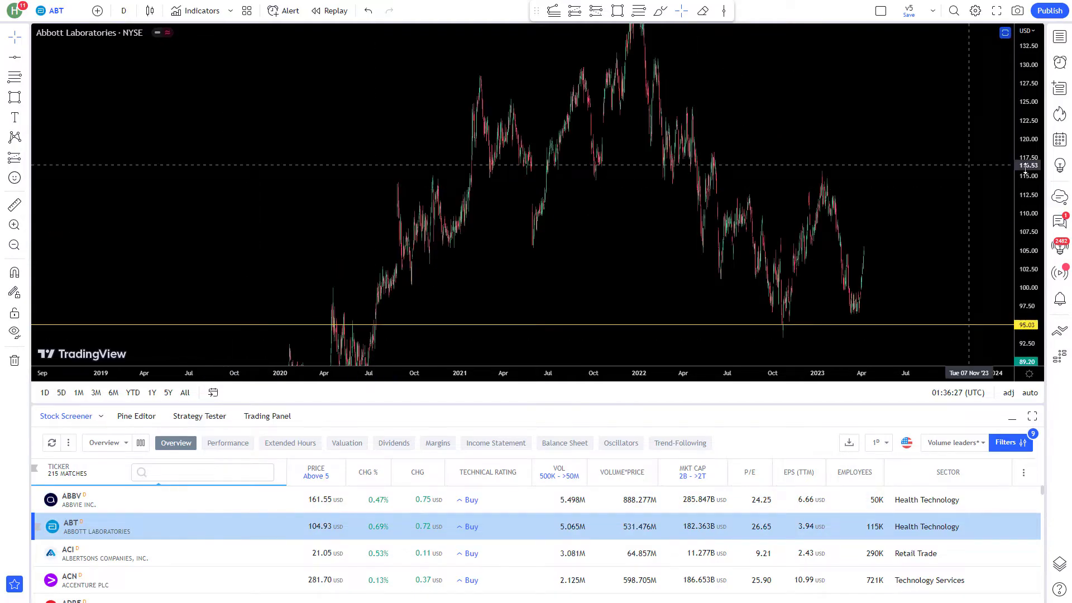
{"action": "left_click_drag", "start_coordinate": [914, 118], "coordinate": [914, 108]}
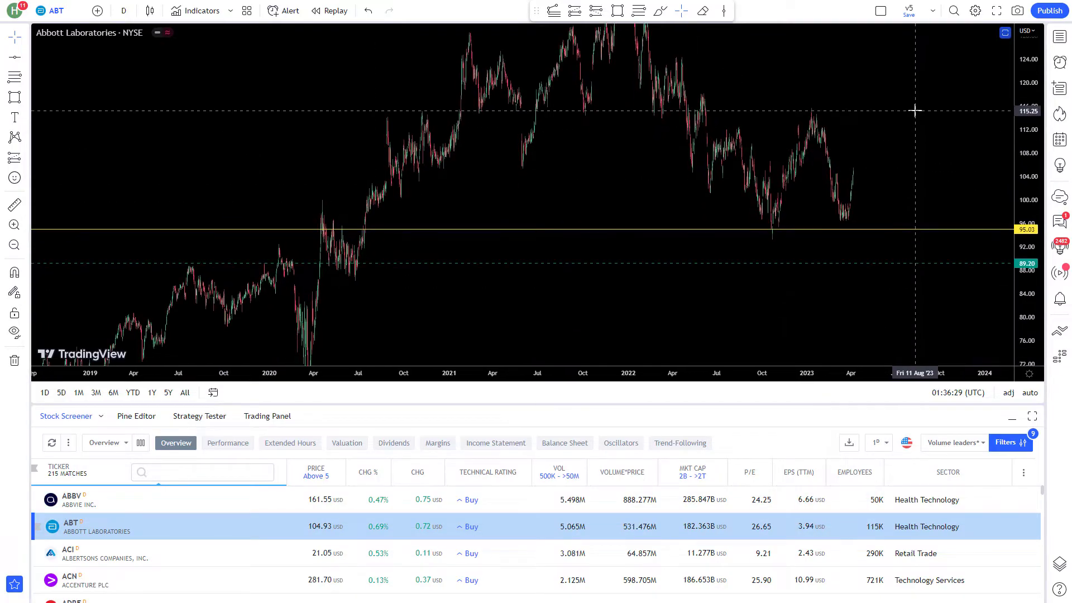
{"action": "left_click", "coordinate": [922, 228]}
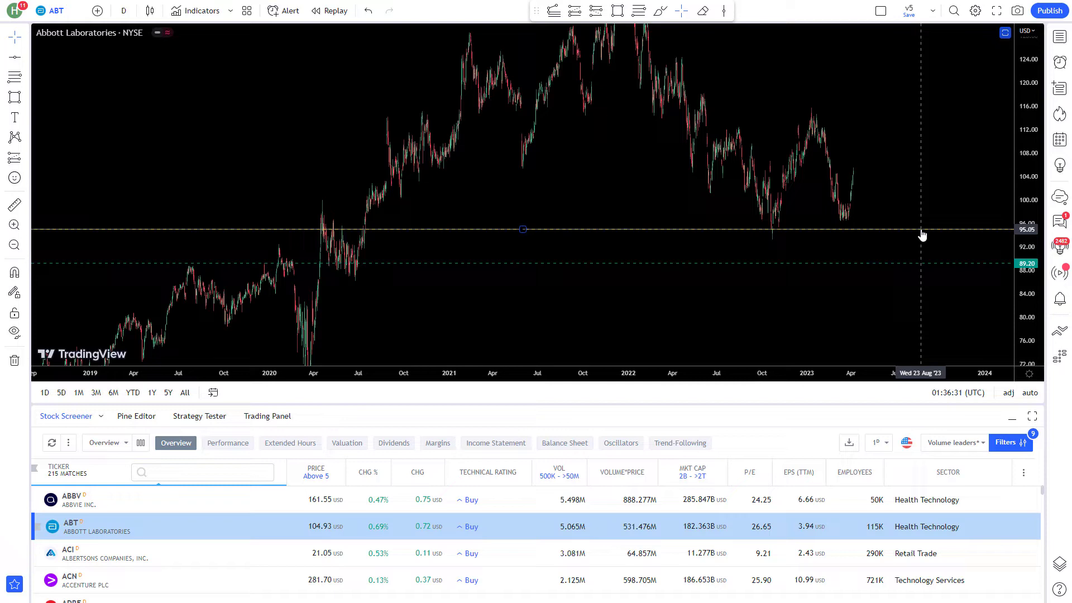
{"action": "right_click", "coordinate": [921, 233]}
Flag ABT, ACI, ACN, ADBE and AEE red and show the red watchlist.
{"action": "left_click", "coordinate": [37, 527]}
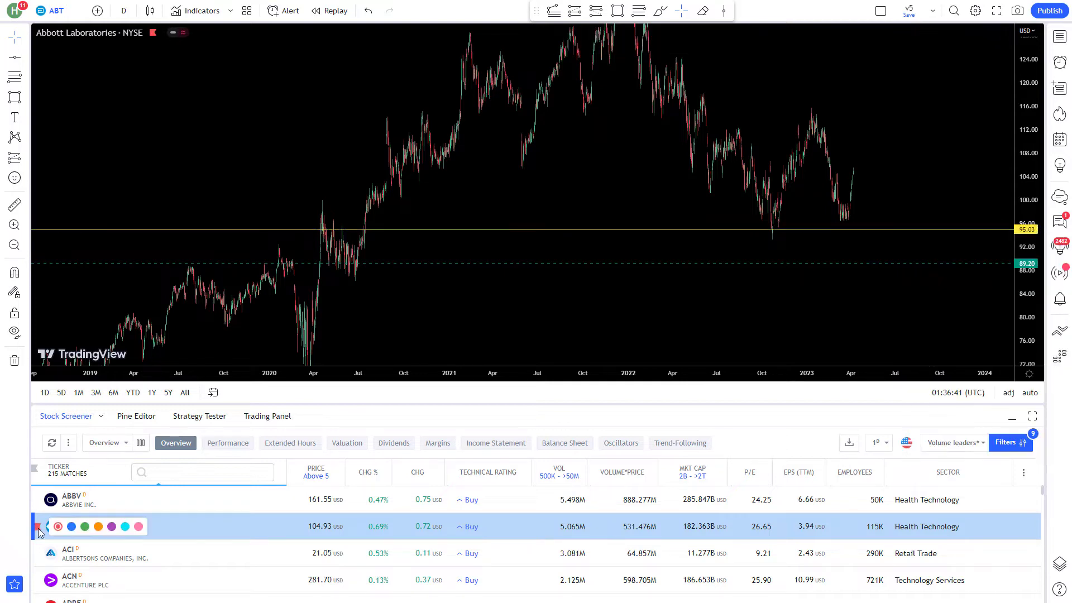
{"action": "left_click", "coordinate": [119, 565]}
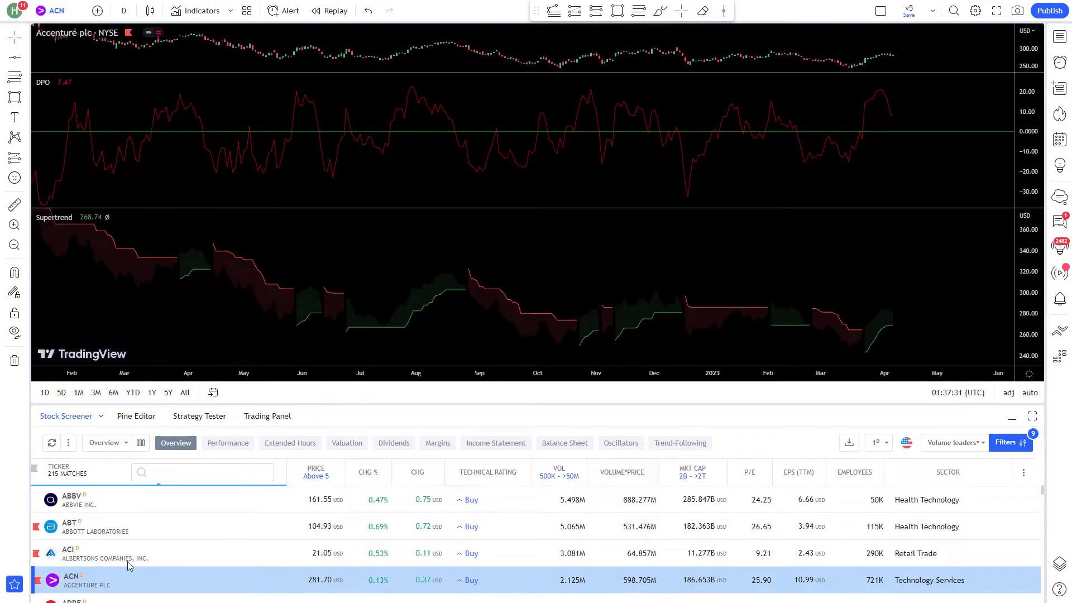
{"action": "key", "text": "Down"}
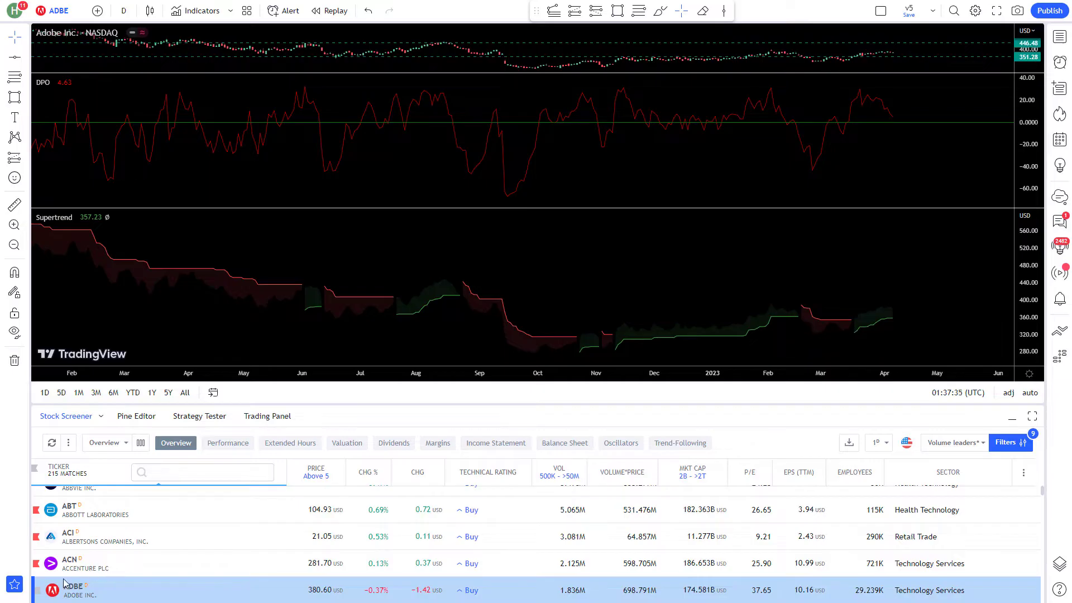
{"action": "left_click", "coordinate": [37, 590]}
{"action": "key", "text": "Down"}
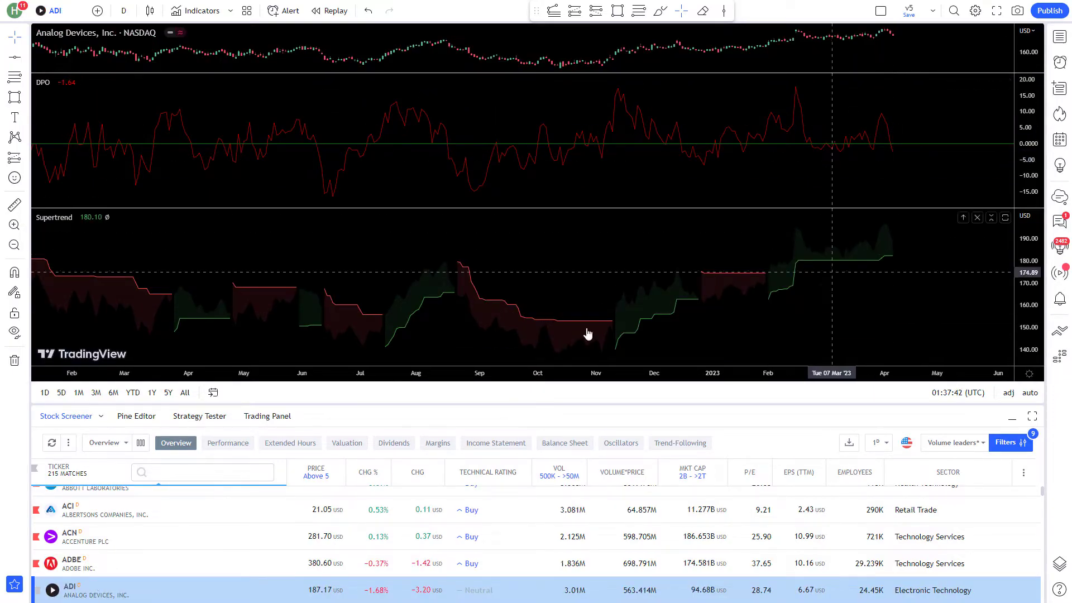
{"action": "key", "text": "Down"}
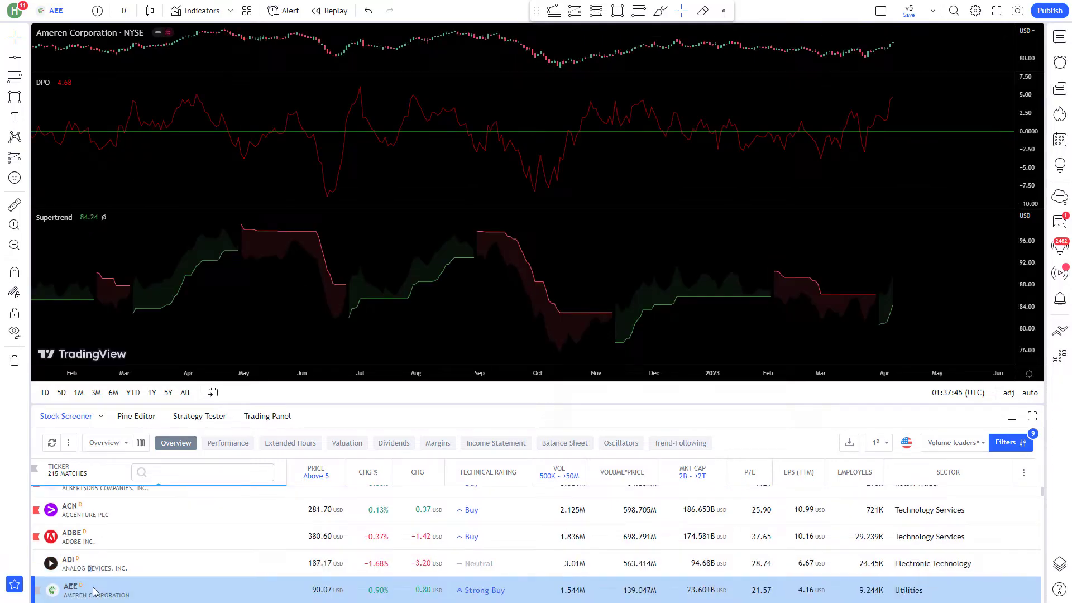
{"action": "left_click", "coordinate": [37, 590]}
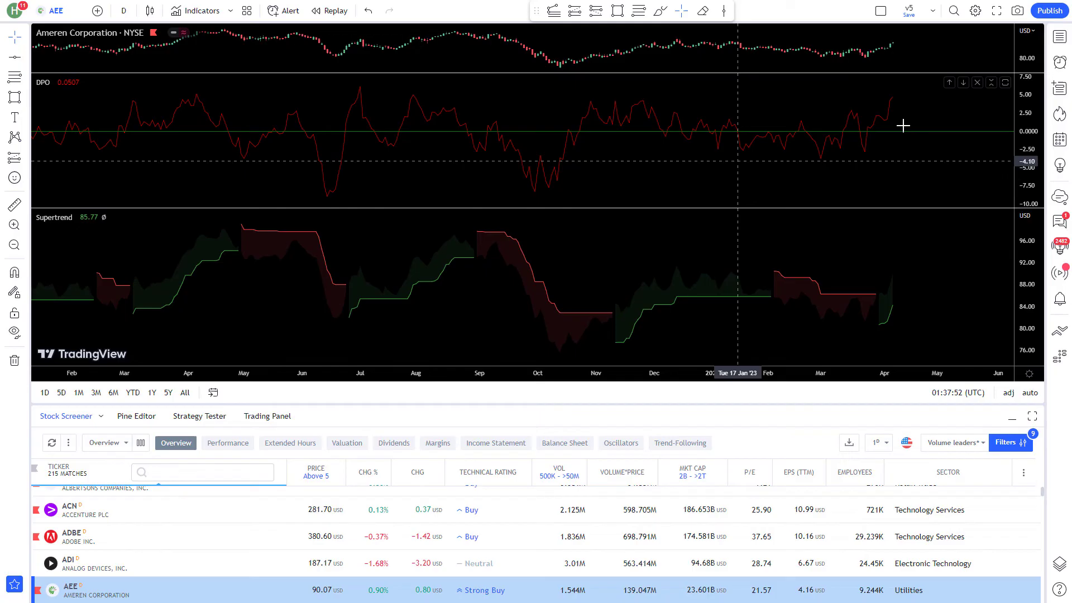
{"action": "left_click", "coordinate": [1060, 37]}
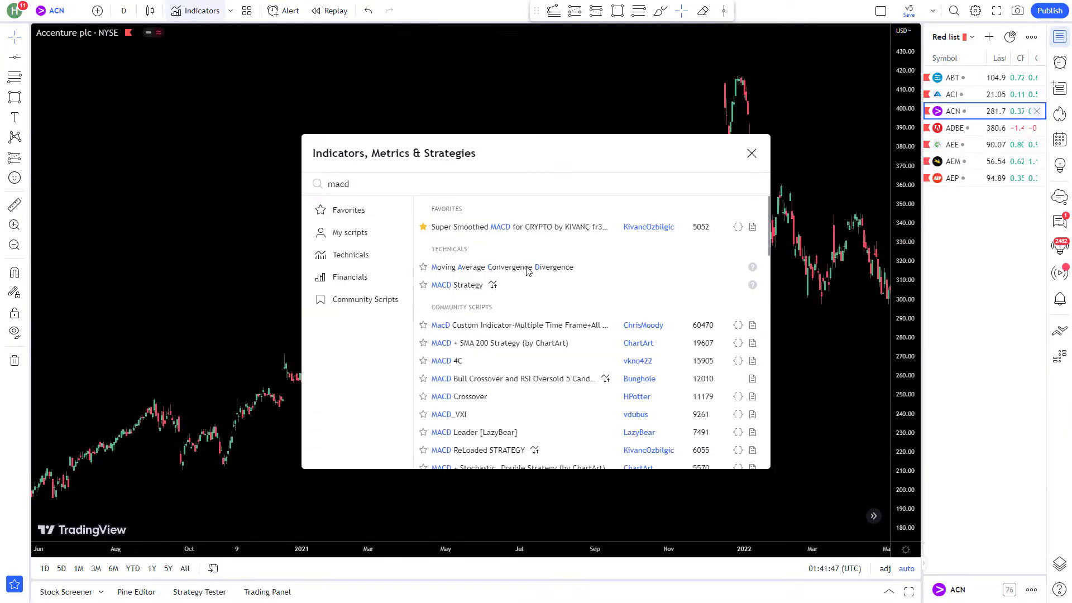
Add Moving Average Convergence Divergence to Accenture's chart with its histogram hidden.
{"action": "left_click", "coordinate": [528, 269]}
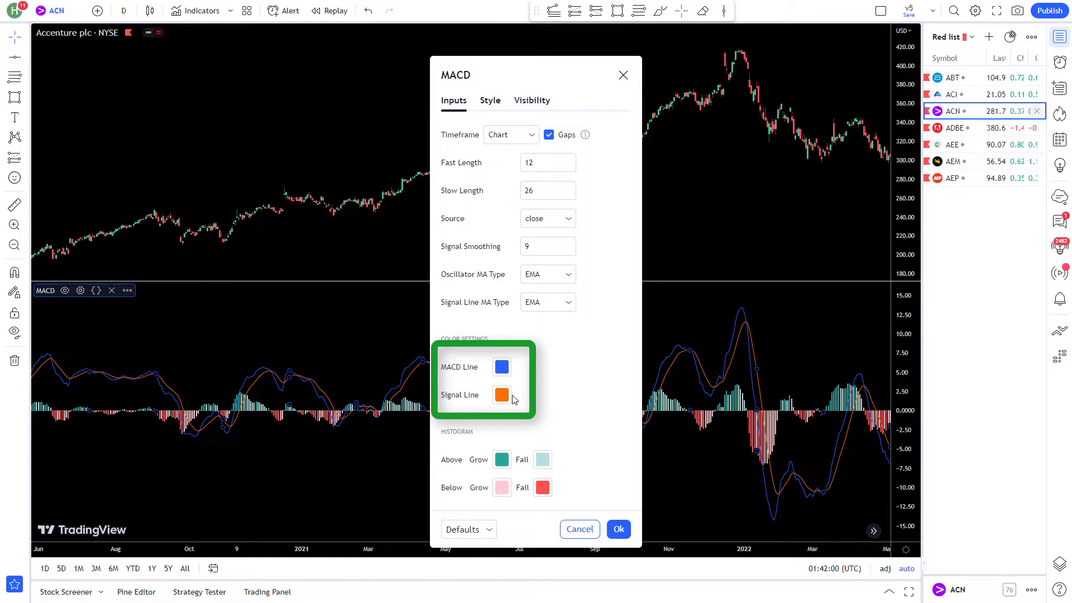
{"action": "left_click", "coordinate": [490, 100]}
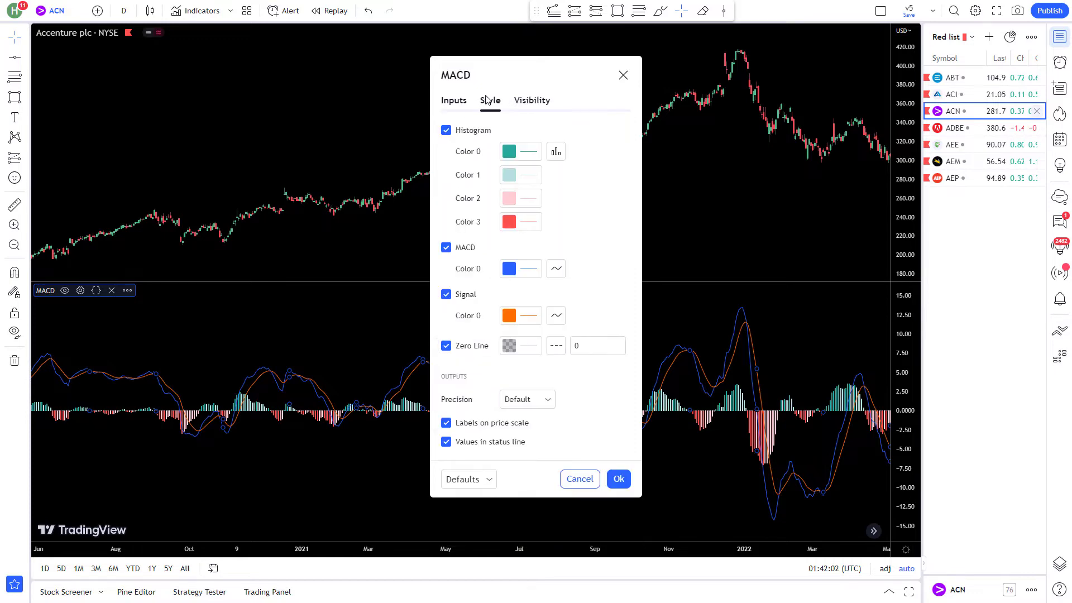
{"action": "left_click", "coordinate": [445, 130]}
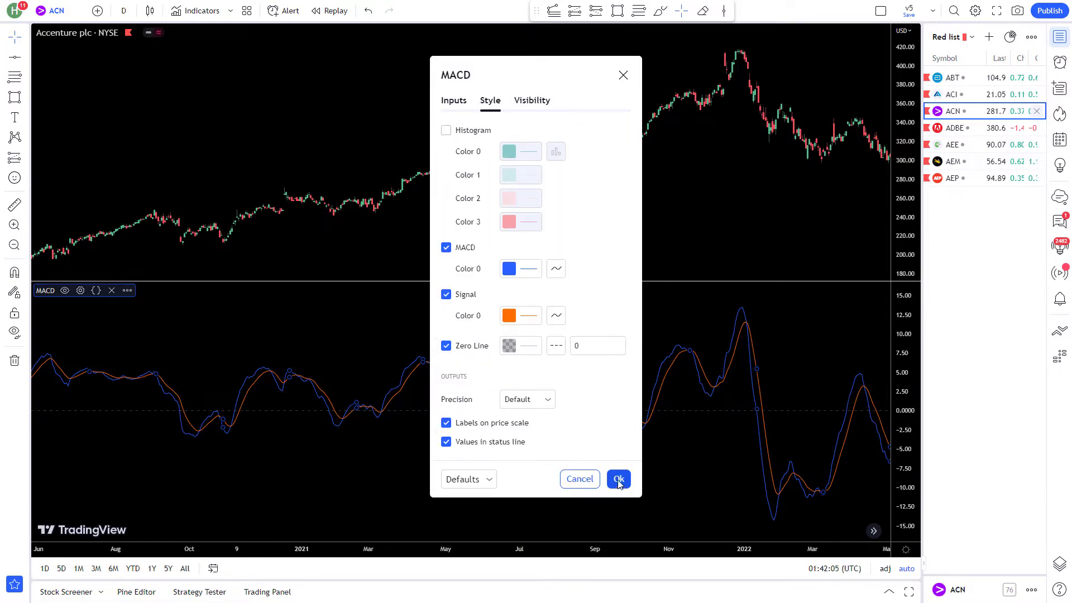
{"action": "left_click", "coordinate": [619, 479]}
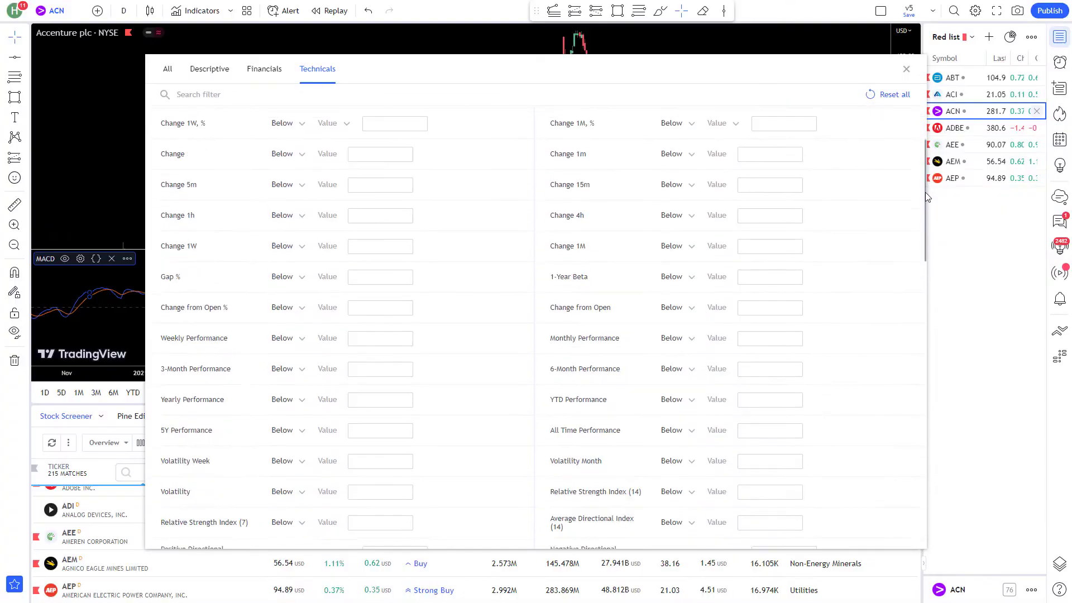
Set MACD Signal below MACD Level (12, 26) and Ichimoku Conversion Line below price.
{"action": "left_click_drag", "start_coordinate": [926, 192], "coordinate": [904, 404]}
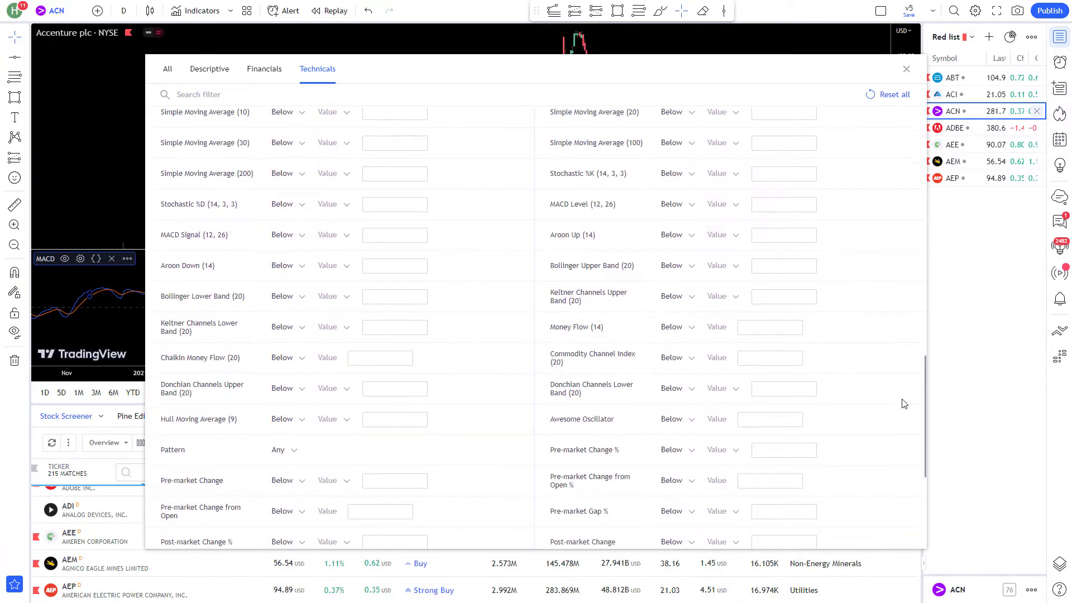
{"action": "left_click", "coordinate": [338, 238]}
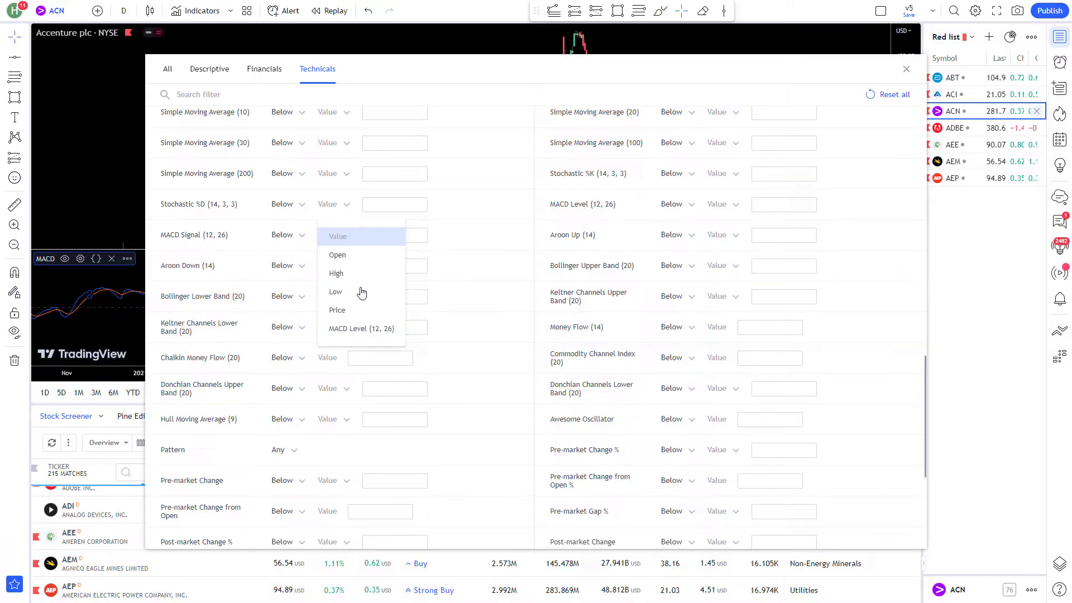
{"action": "left_click", "coordinate": [362, 328]}
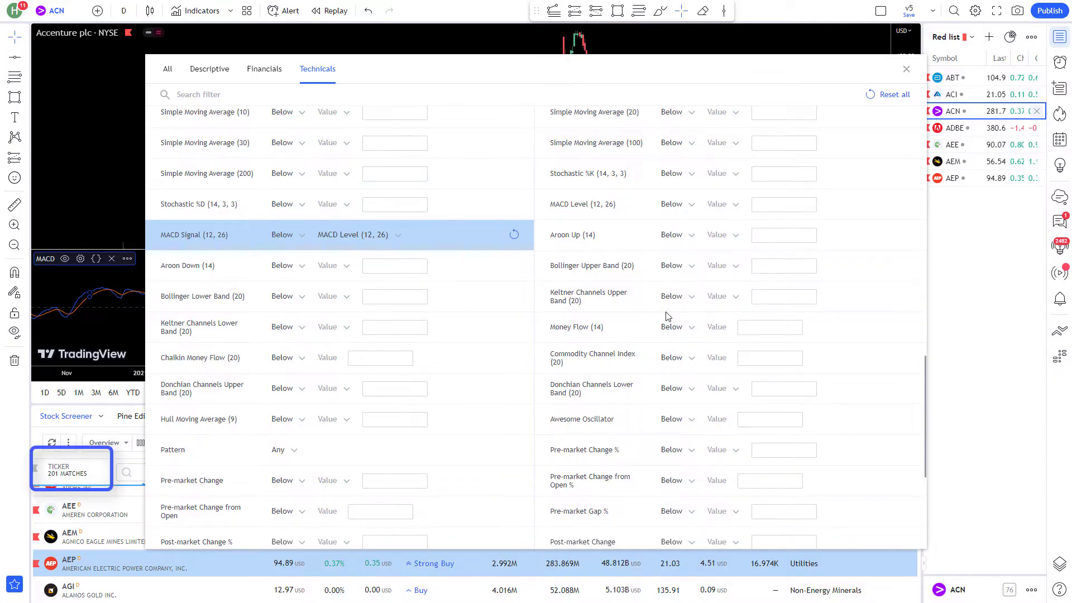
{"action": "scroll", "coordinate": [897, 395], "scroll_direction": "down", "scroll_amount": 5}
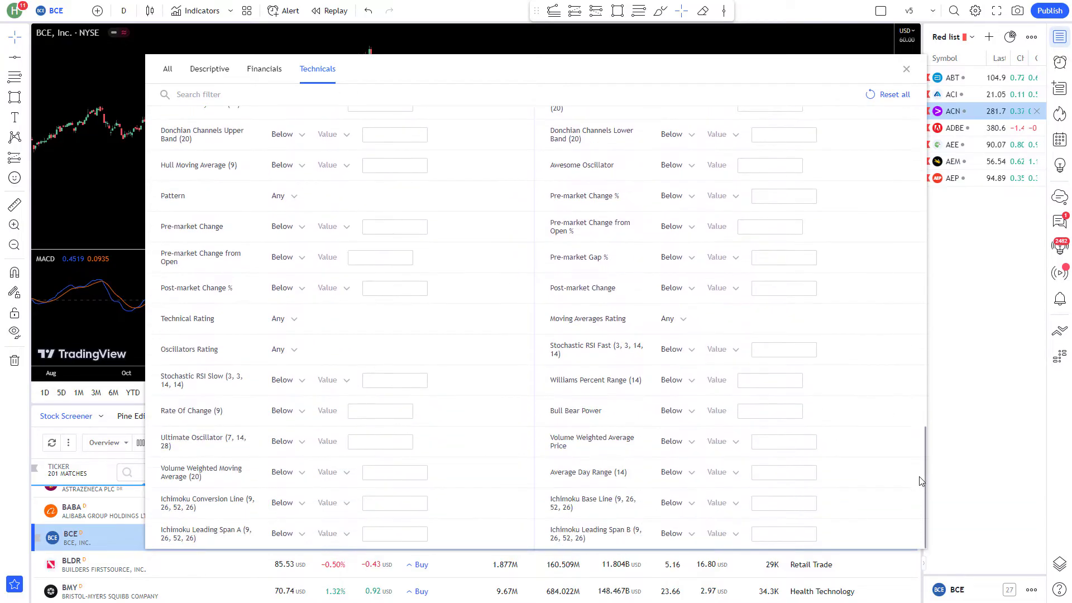
{"action": "left_click", "coordinate": [333, 505]}
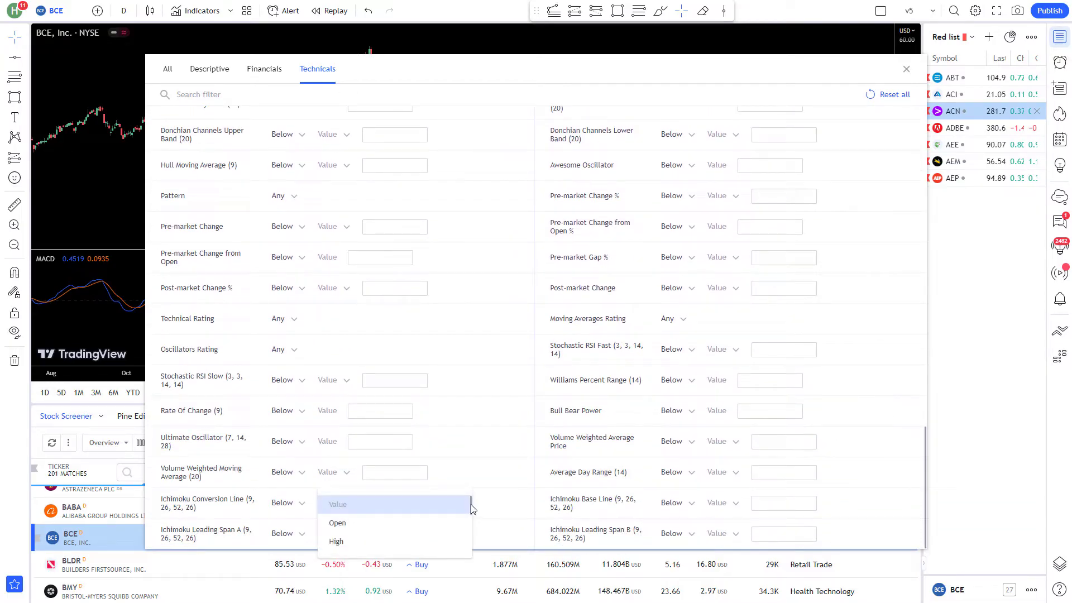
{"action": "left_click_drag", "start_coordinate": [470, 511], "coordinate": [469, 530]}
{"action": "left_click", "coordinate": [337, 520]}
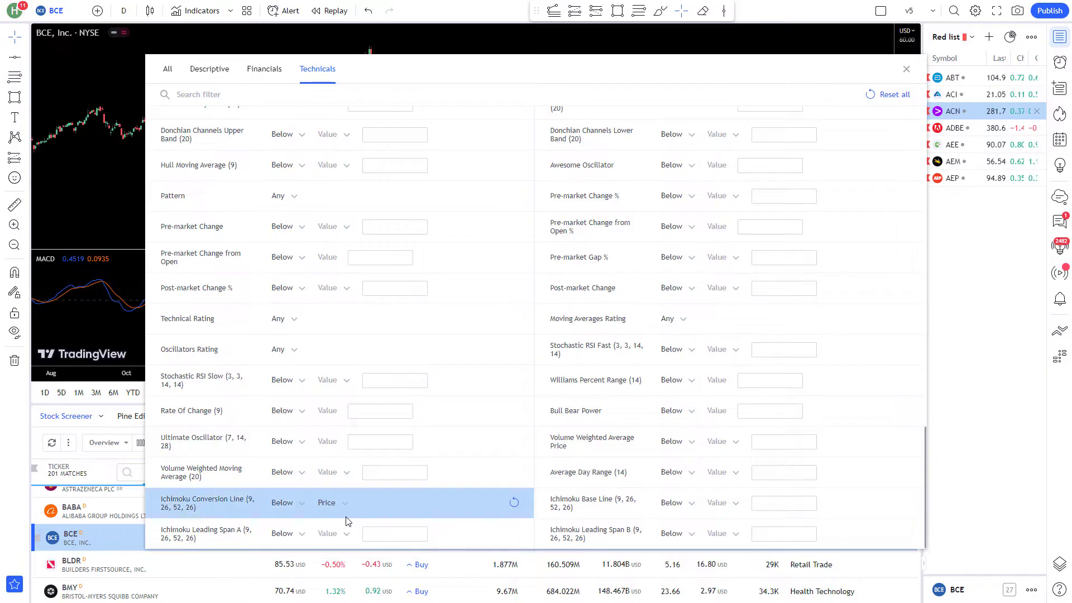
Require EMA (100) below price and start an RSI (7) threshold of 75.
{"action": "scroll", "coordinate": [692, 165], "scroll_direction": "up", "scroll_amount": 7}
{"action": "left_click", "coordinate": [723, 165]}
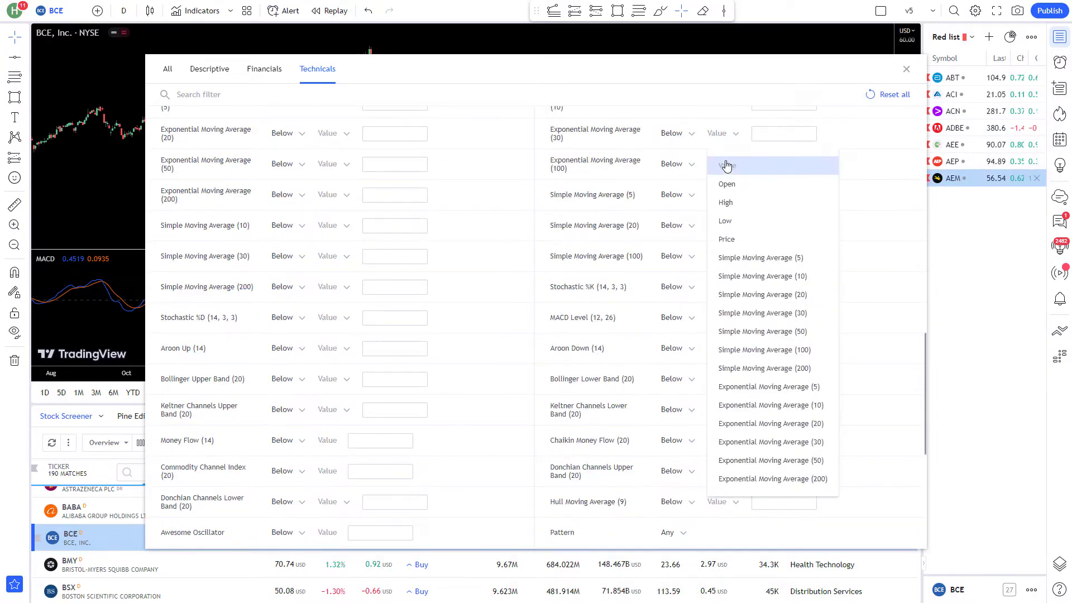
{"action": "left_click", "coordinate": [730, 240]}
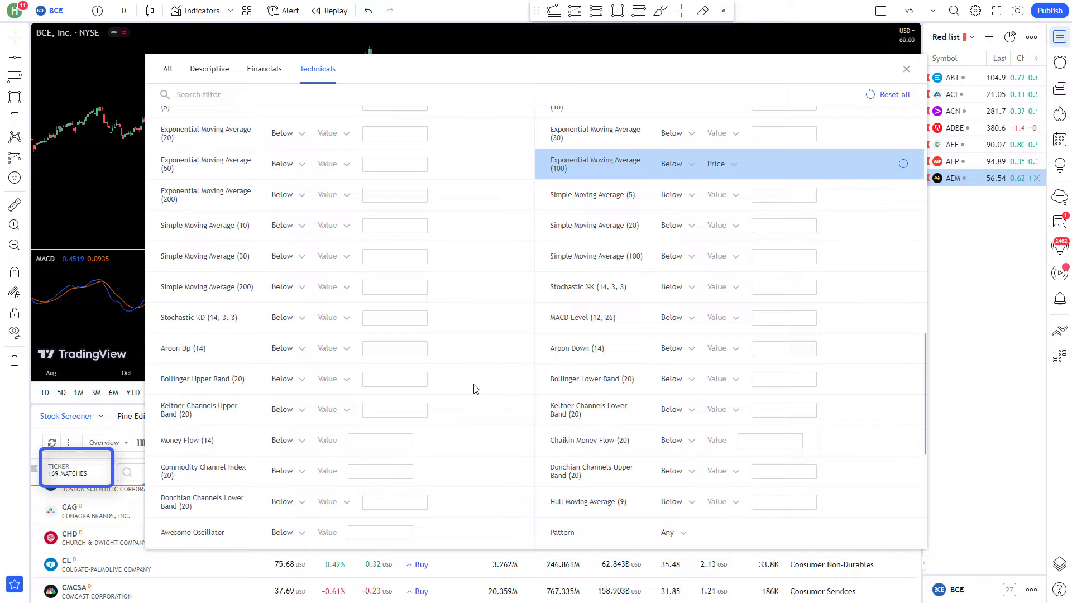
{"action": "scroll", "coordinate": [916, 187], "scroll_direction": "up", "scroll_amount": 10}
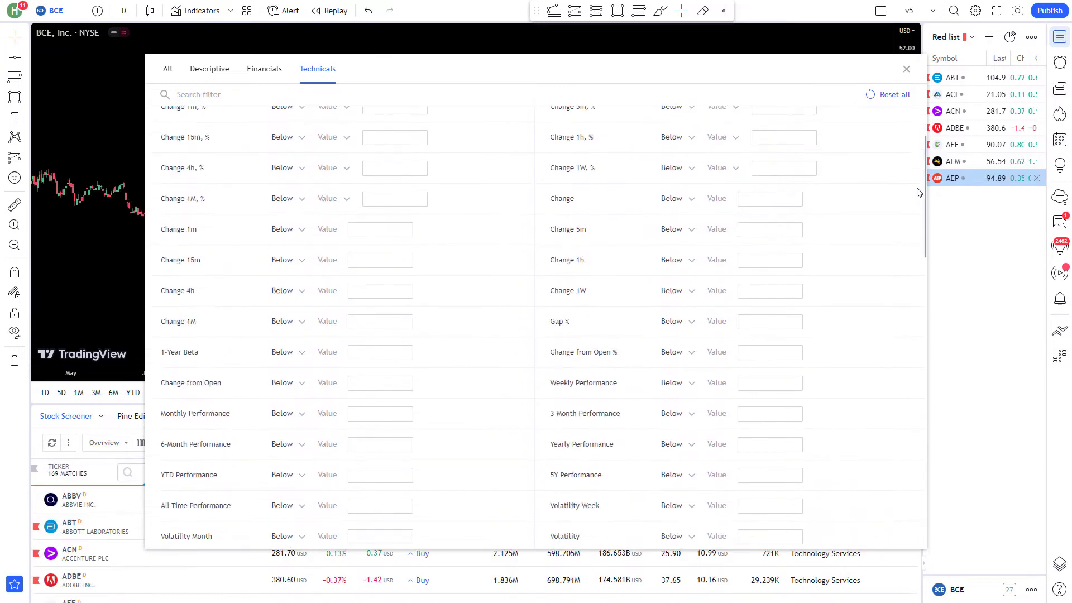
{"action": "scroll", "coordinate": [911, 216], "scroll_direction": "down", "scroll_amount": 6}
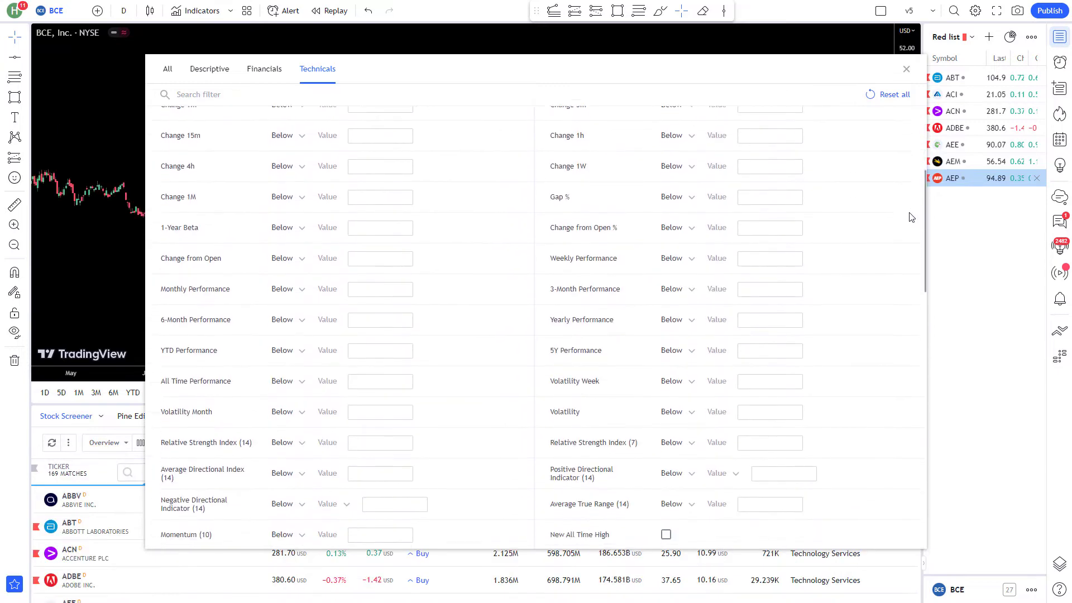
{"action": "left_click", "coordinate": [769, 253]}
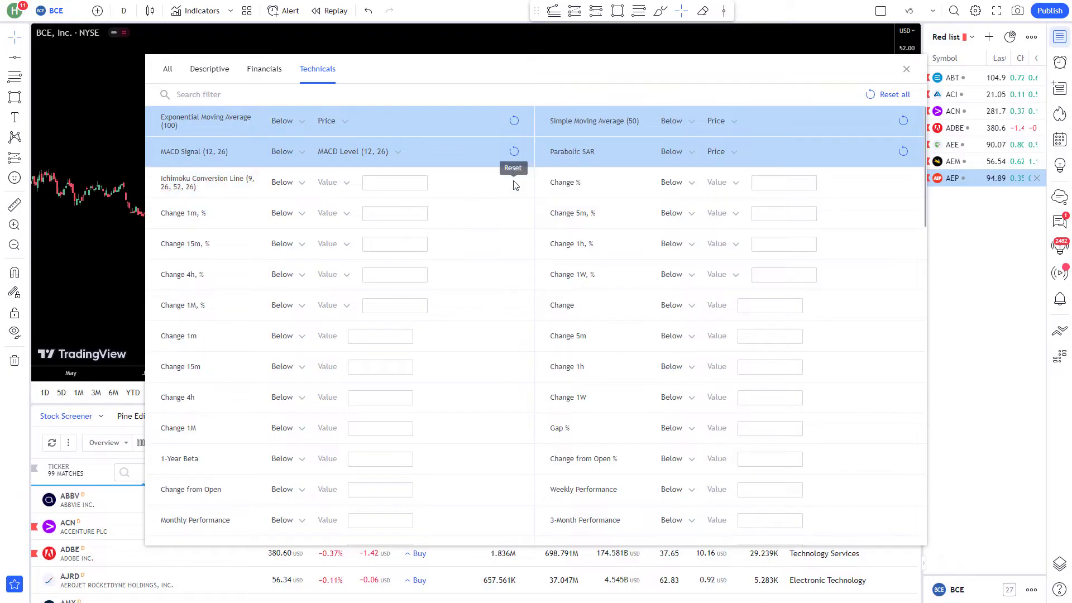
Clear the MACD Signal, EMA (100), SMA (50), Parabolic SAR and RSI (7) filters.
{"action": "left_click", "coordinate": [514, 151]}
{"action": "left_click", "coordinate": [514, 121]}
{"action": "left_click", "coordinate": [903, 120]}
{"action": "left_click", "coordinate": [903, 151]}
{"action": "scroll", "coordinate": [925, 262], "scroll_direction": "down", "scroll_amount": 7}
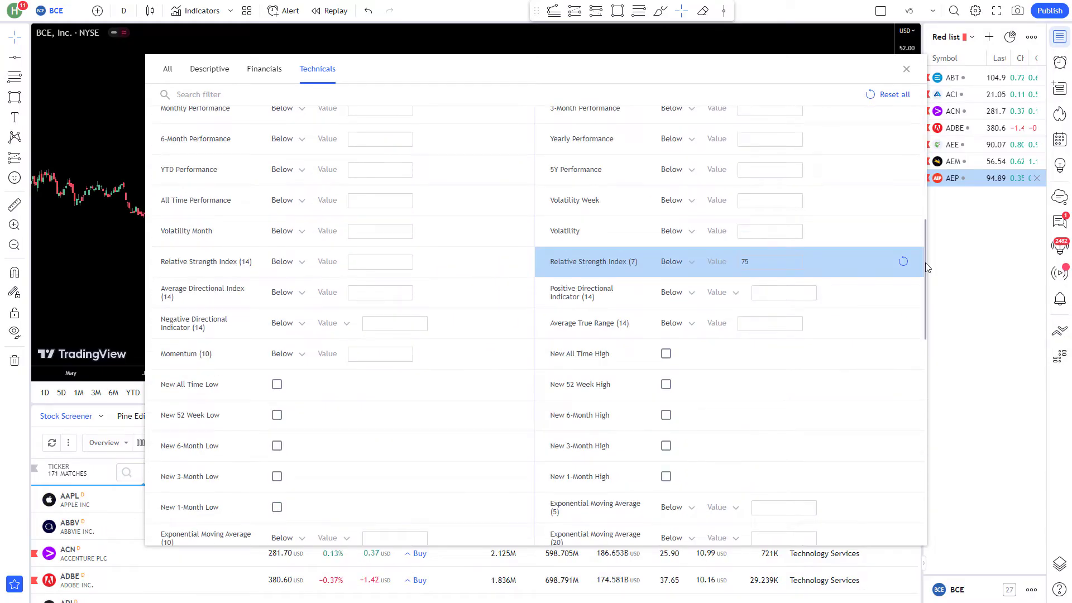
{"action": "left_click", "coordinate": [903, 261]}
{"action": "scroll", "coordinate": [876, 320], "scroll_direction": "down", "scroll_amount": 6}
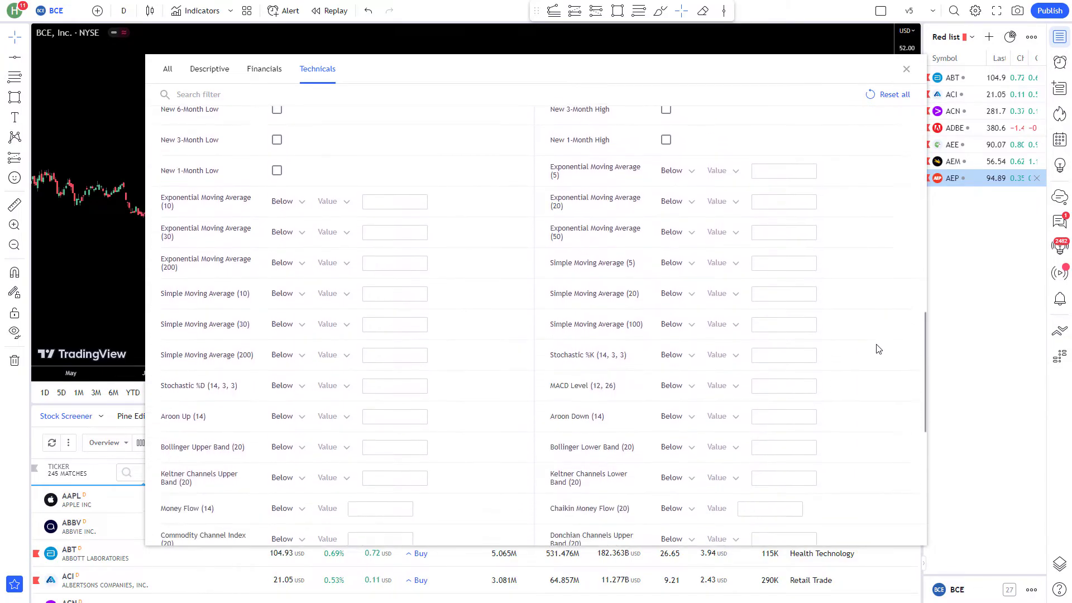
{"action": "scroll", "coordinate": [879, 362], "scroll_direction": "down", "scroll_amount": 5}
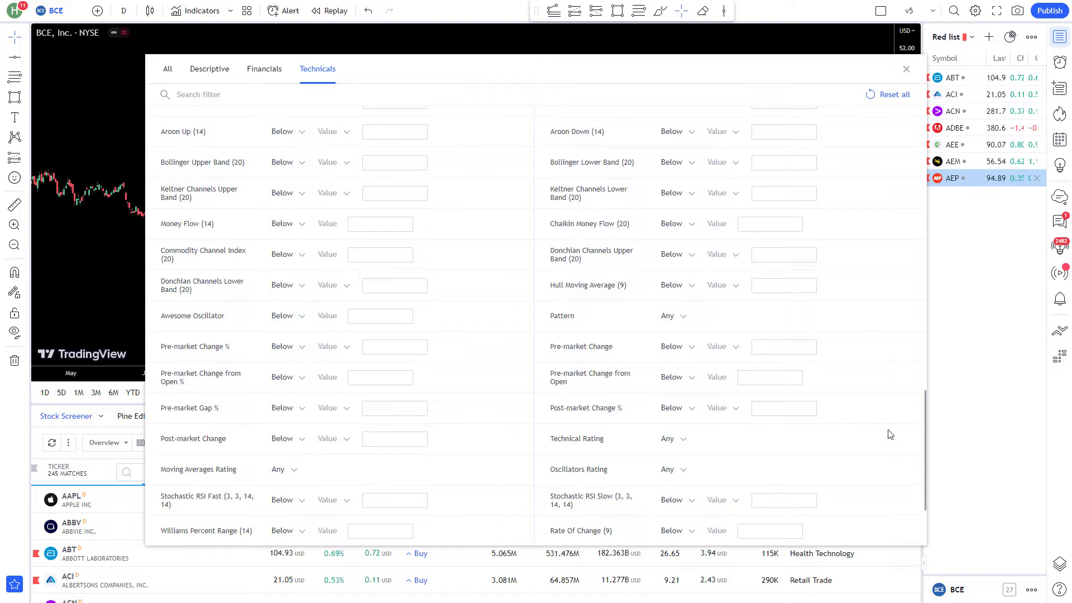
{"action": "scroll", "coordinate": [890, 435], "scroll_direction": "down", "scroll_amount": 2}
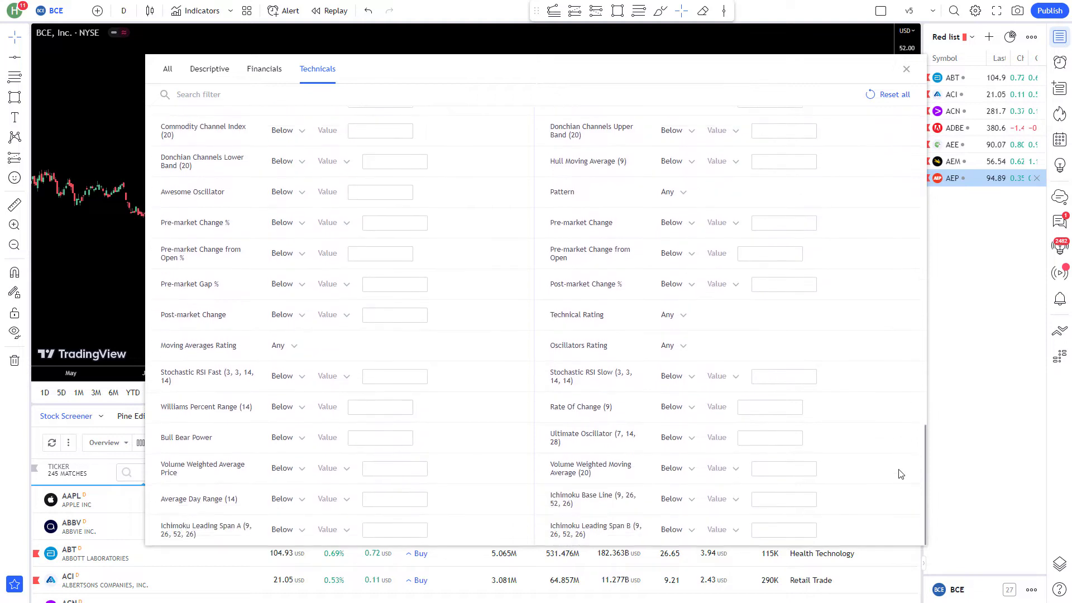
Filter Pattern to Bullish Engulfing, Bullish Harami, Hammer, Kicking Bullish, Long Lower Shadow, Marubozu White, Morning Star, Three White Soldiers, Tri Star Bullish.
{"action": "left_click", "coordinate": [685, 195]}
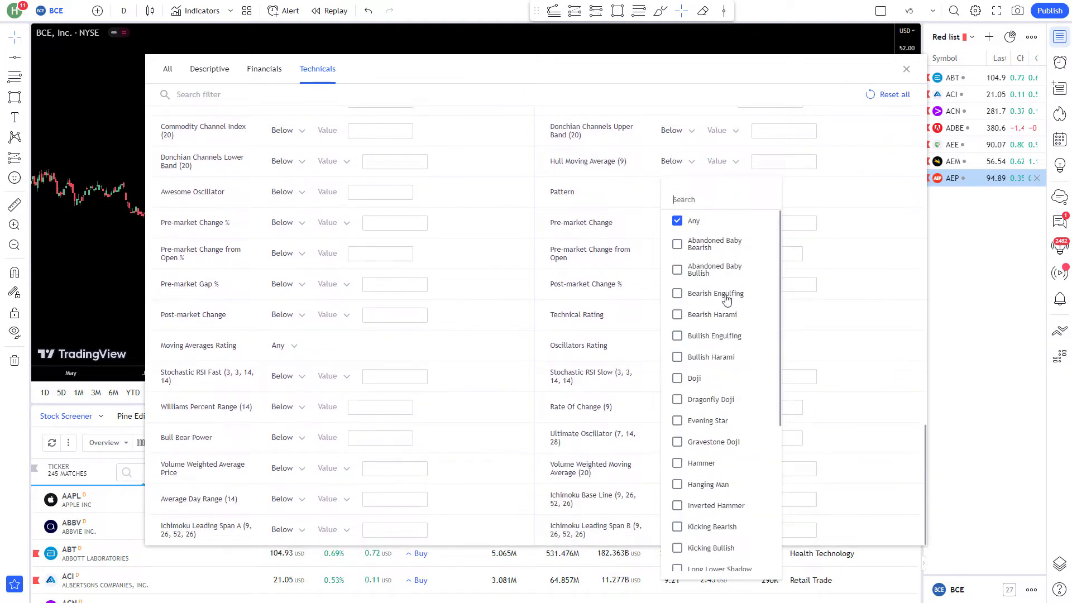
{"action": "left_click", "coordinate": [678, 336]}
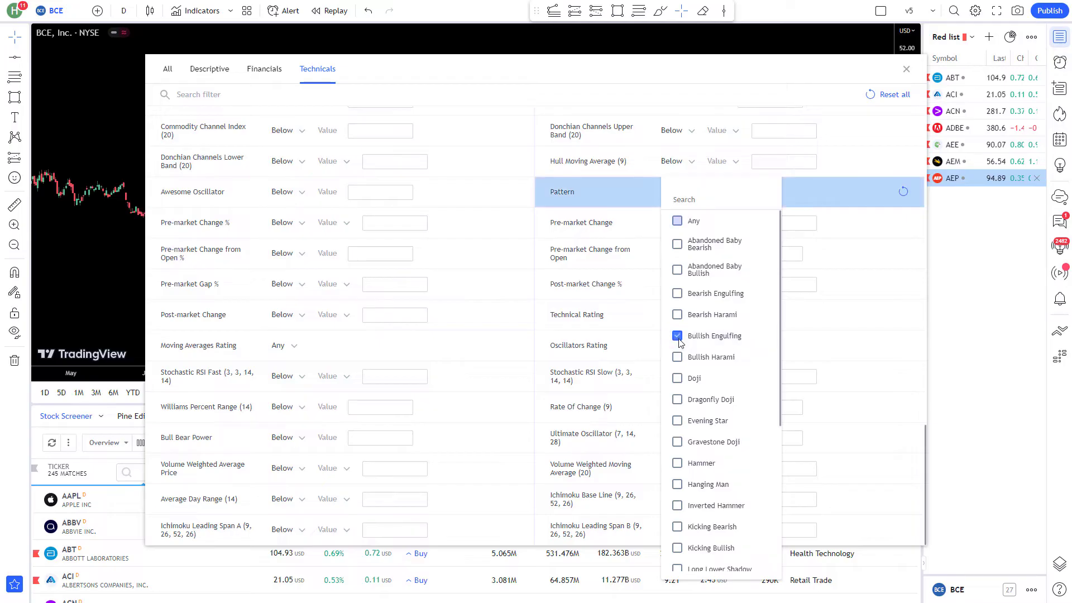
{"action": "left_click", "coordinate": [678, 357]}
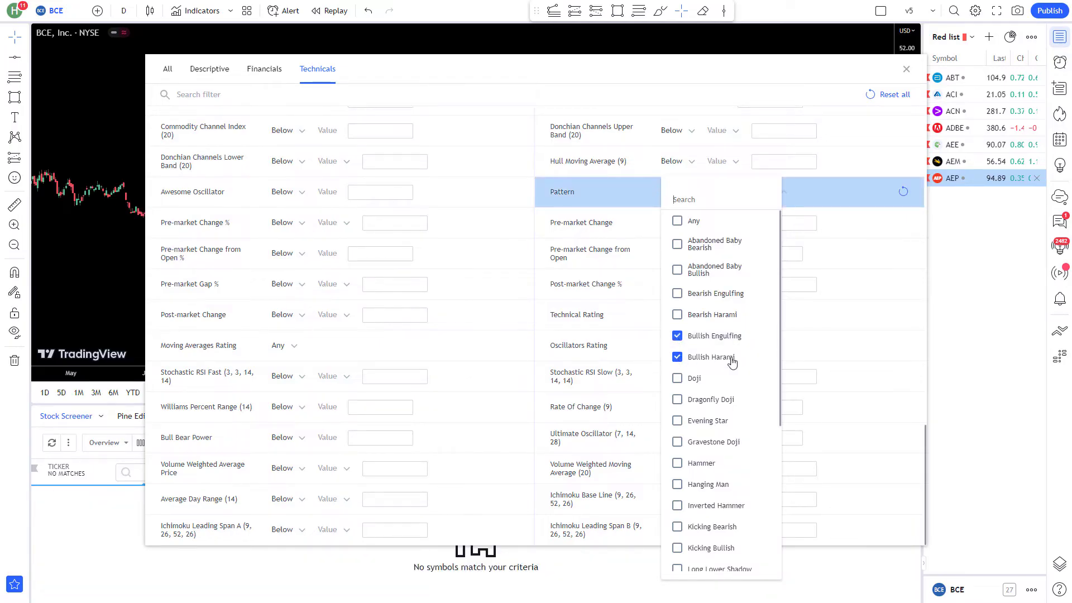
{"action": "scroll", "coordinate": [695, 338], "scroll_direction": "down", "scroll_amount": 3}
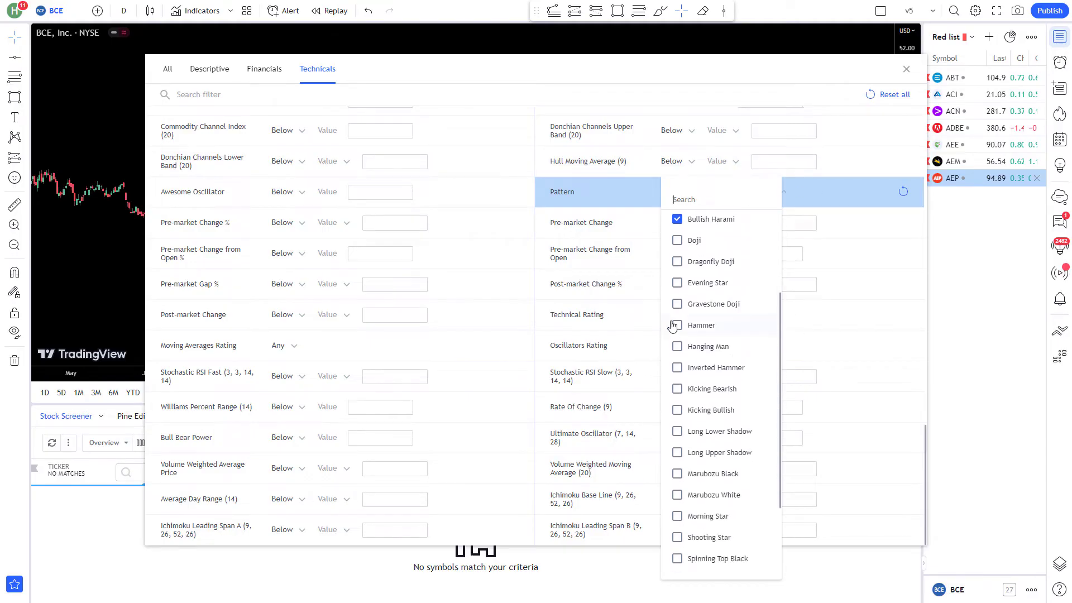
{"action": "left_click", "coordinate": [678, 327]}
{"action": "scroll", "coordinate": [679, 330], "scroll_direction": "down", "scroll_amount": 2}
{"action": "left_click", "coordinate": [679, 330]}
{"action": "left_click", "coordinate": [677, 328]}
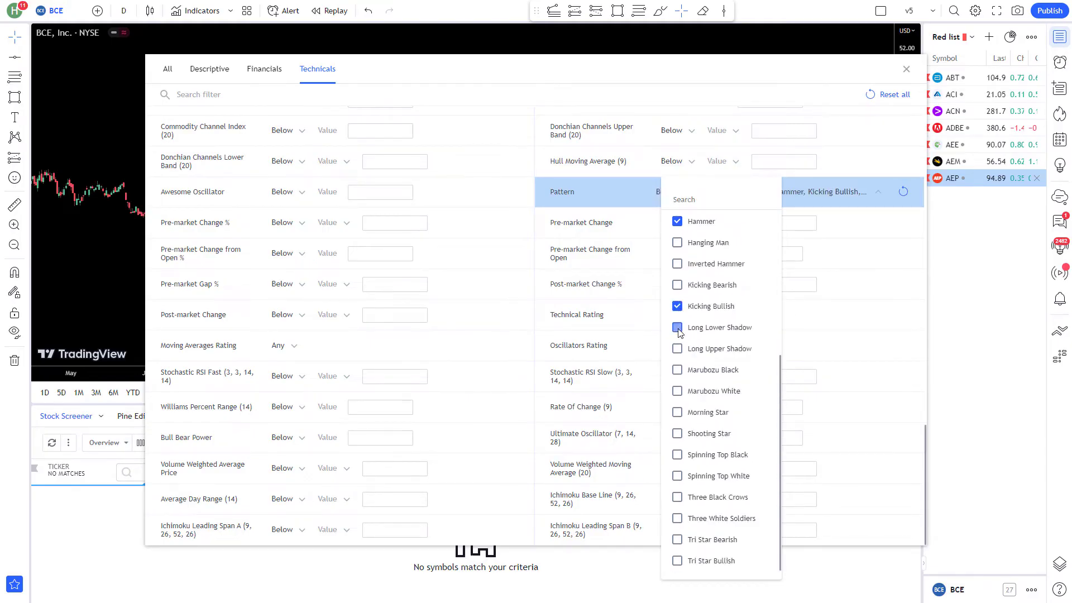
{"action": "left_click", "coordinate": [677, 392]}
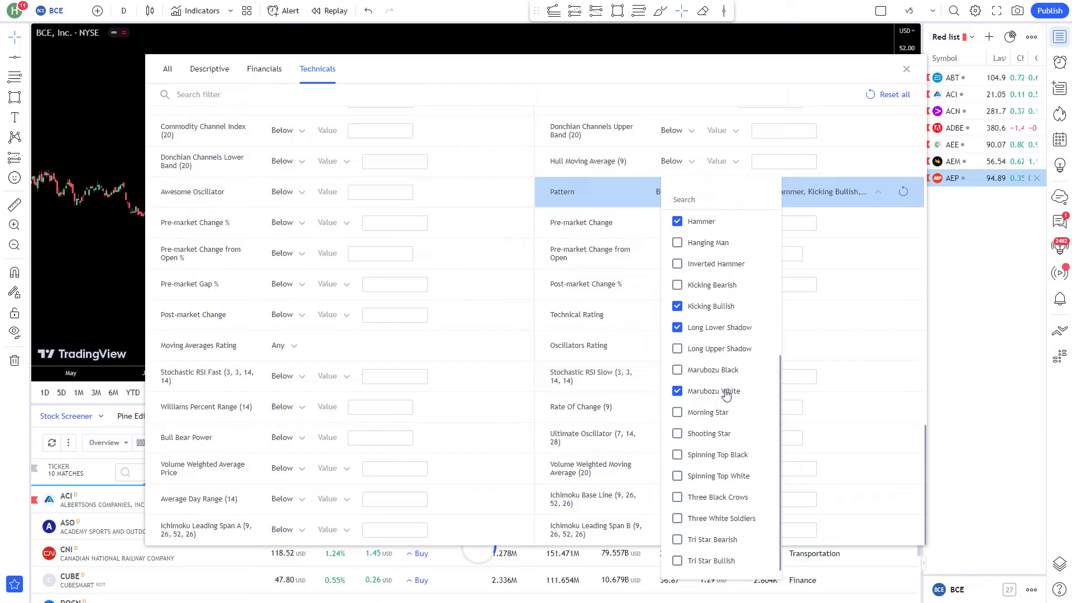
{"action": "left_click", "coordinate": [677, 413]}
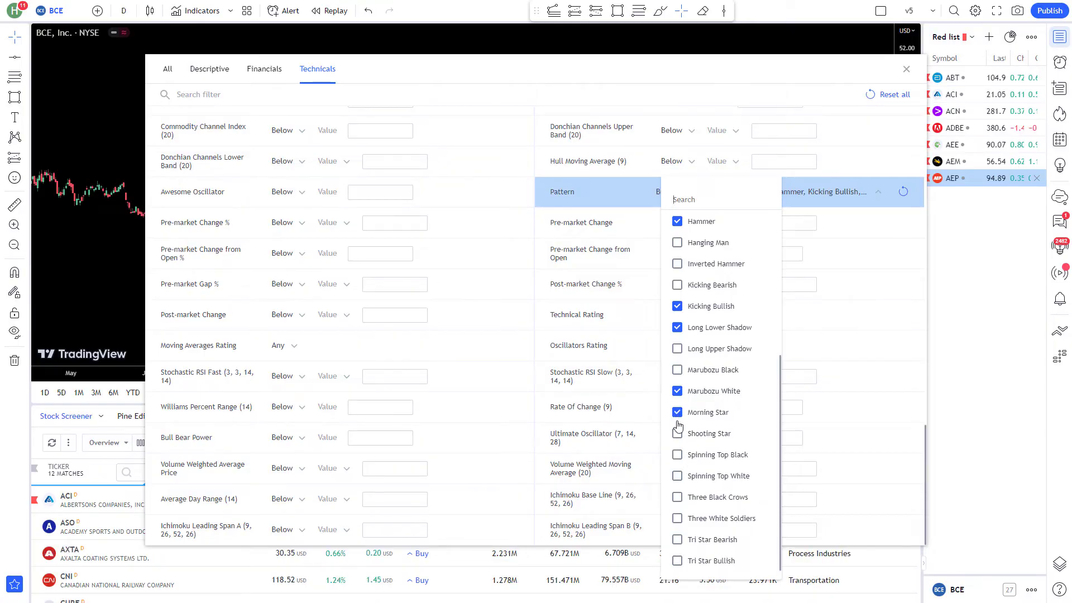
{"action": "left_click", "coordinate": [678, 519]}
{"action": "left_click", "coordinate": [678, 560]}
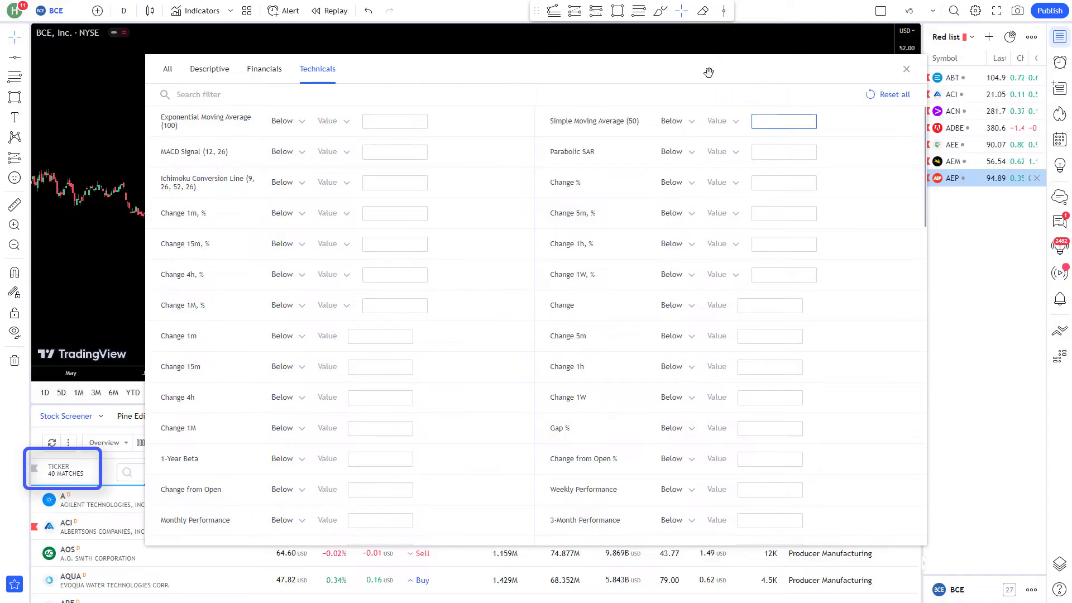
Close the filters, chart Agilent Technologies (A) from the results, and pan its time range.
{"action": "left_click", "coordinate": [906, 68]}
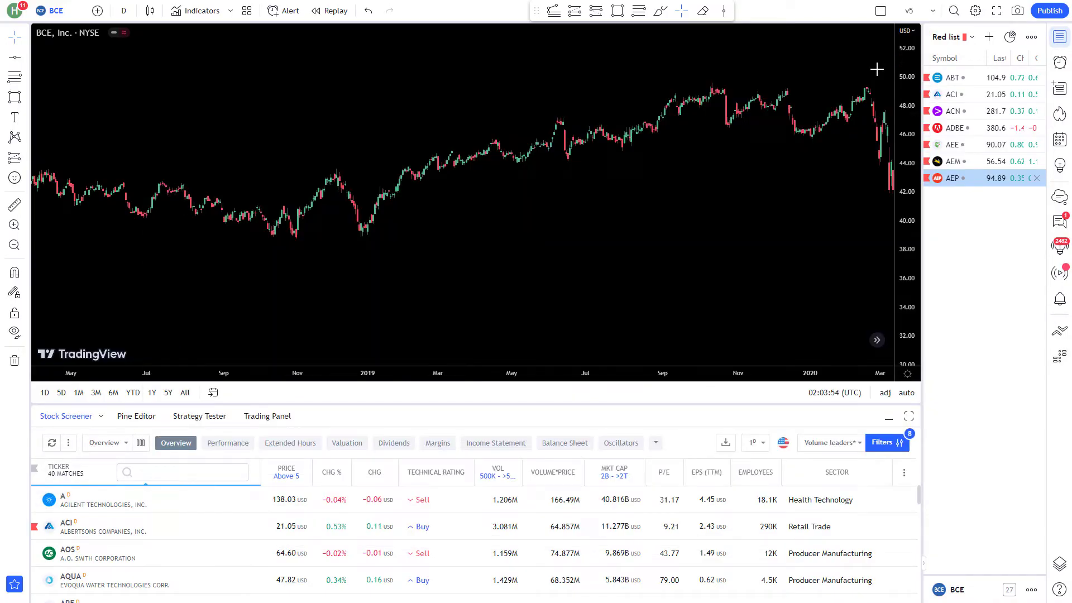
{"action": "left_click", "coordinate": [132, 501]}
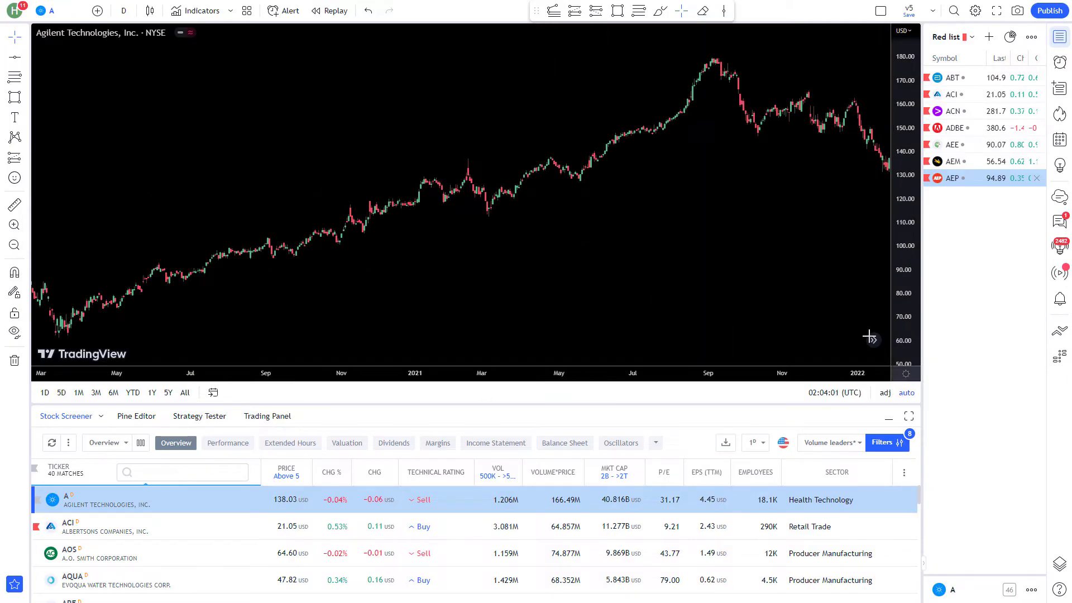
{"action": "left_click_drag", "start_coordinate": [771, 303], "coordinate": [562, 309]}
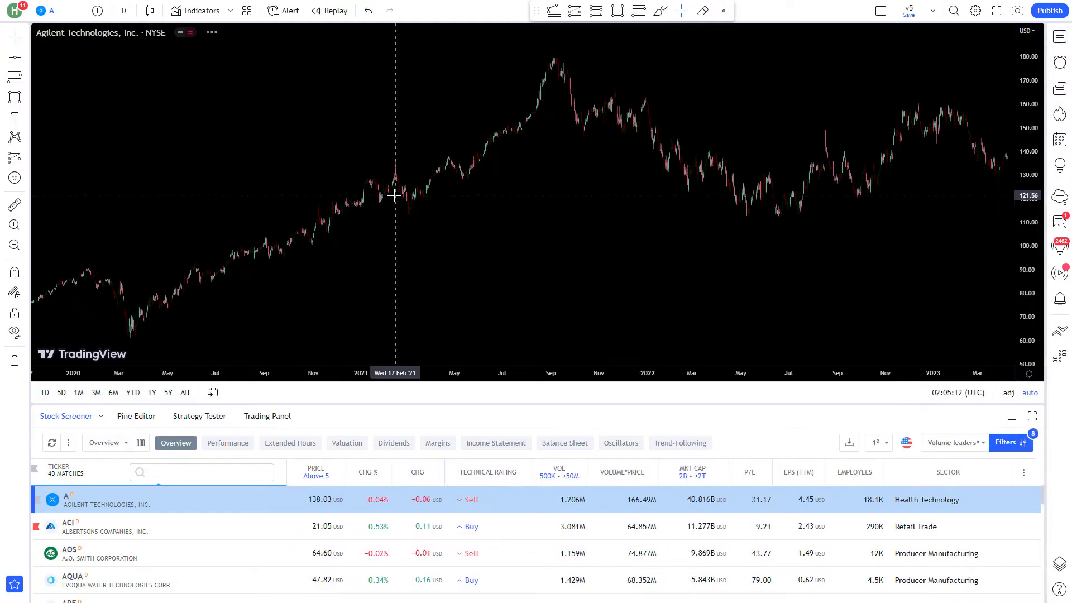
Search indicators for 'su' and add the Support & Resistance script to the chart.
{"action": "left_click", "coordinate": [200, 10]}
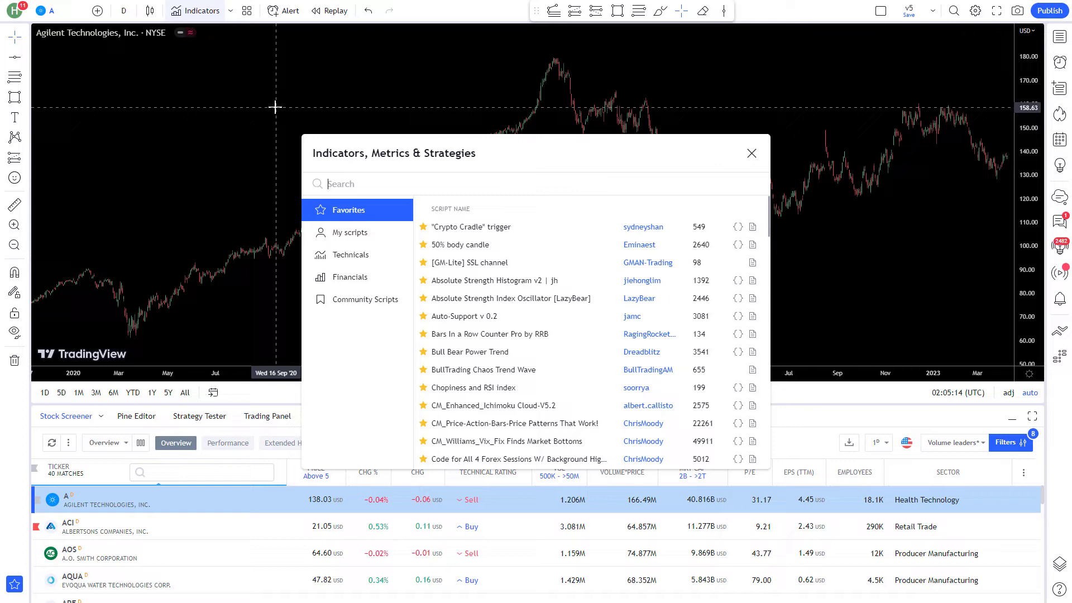
{"action": "type", "text": "support"}
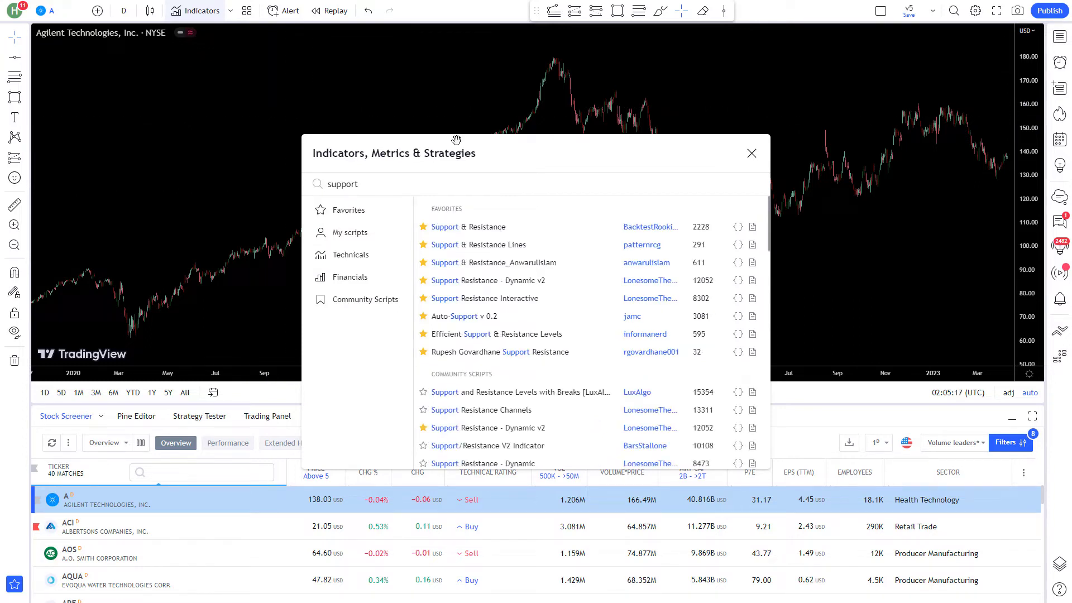
{"action": "left_click", "coordinate": [486, 231]}
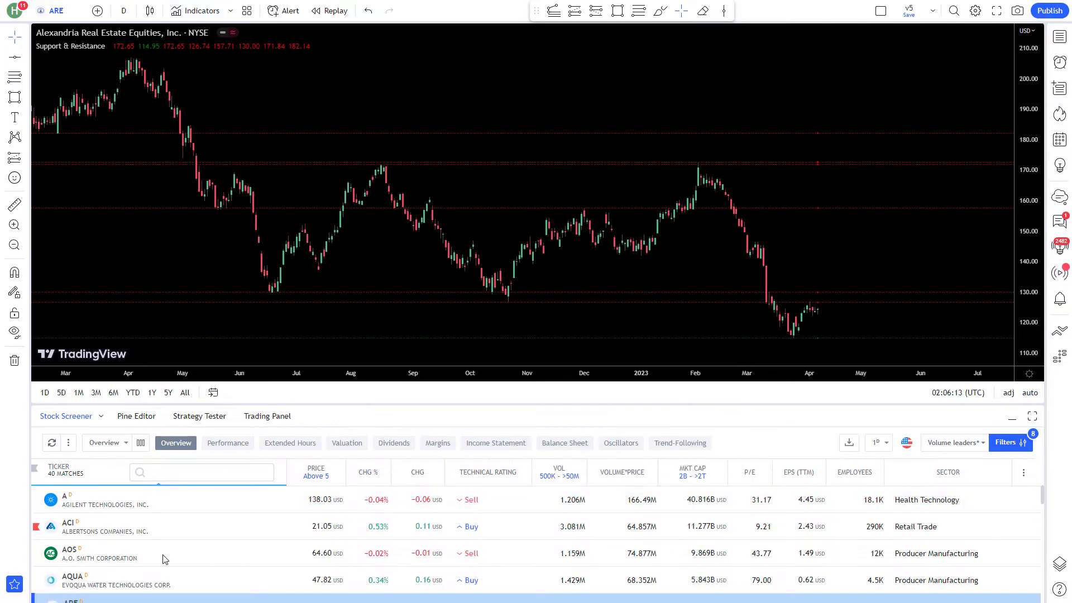
{"action": "scroll", "coordinate": [165, 559], "scroll_direction": "down", "scroll_amount": 1}
Step down to Black Knight and place a long position with a raised stop and target.
{"action": "key", "text": "Down"}
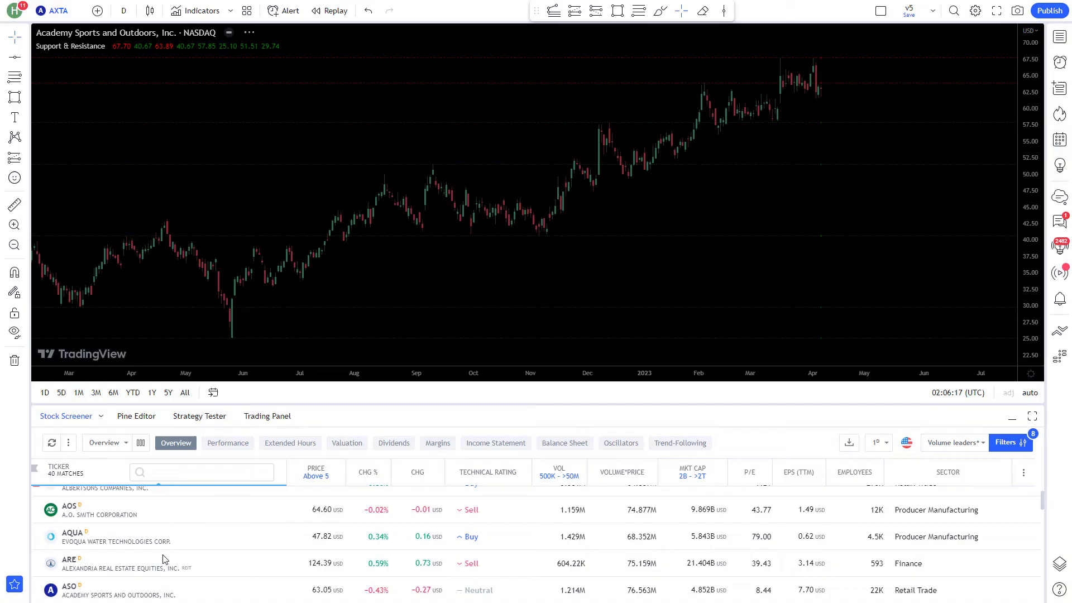
{"action": "key", "text": "Down"}
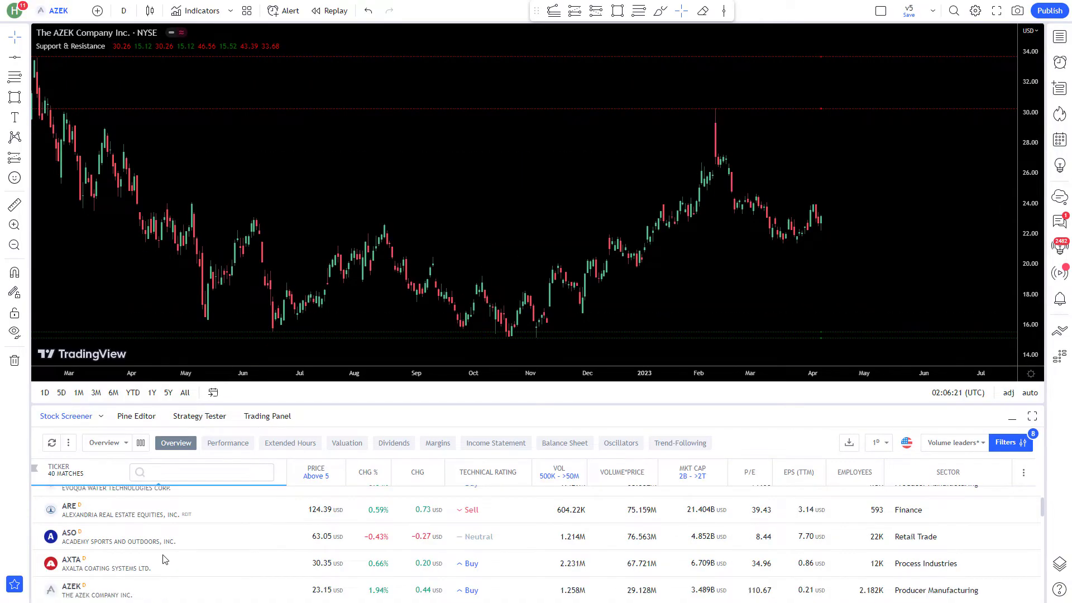
{"action": "key", "text": "Down"}
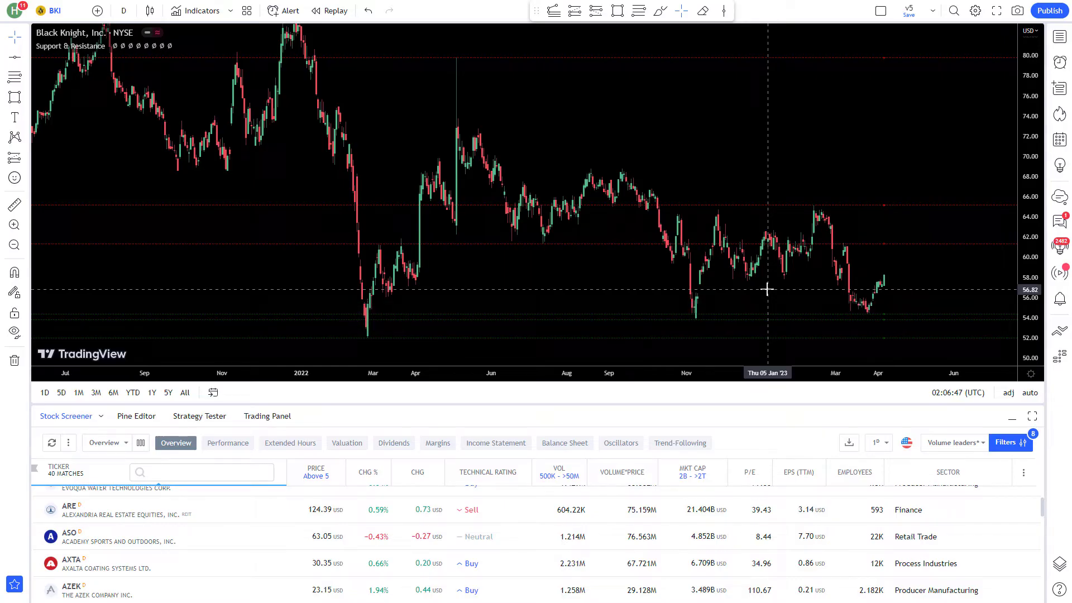
{"action": "left_click", "coordinate": [891, 282]}
{"action": "left_click_drag", "start_coordinate": [891, 356], "coordinate": [891, 321]}
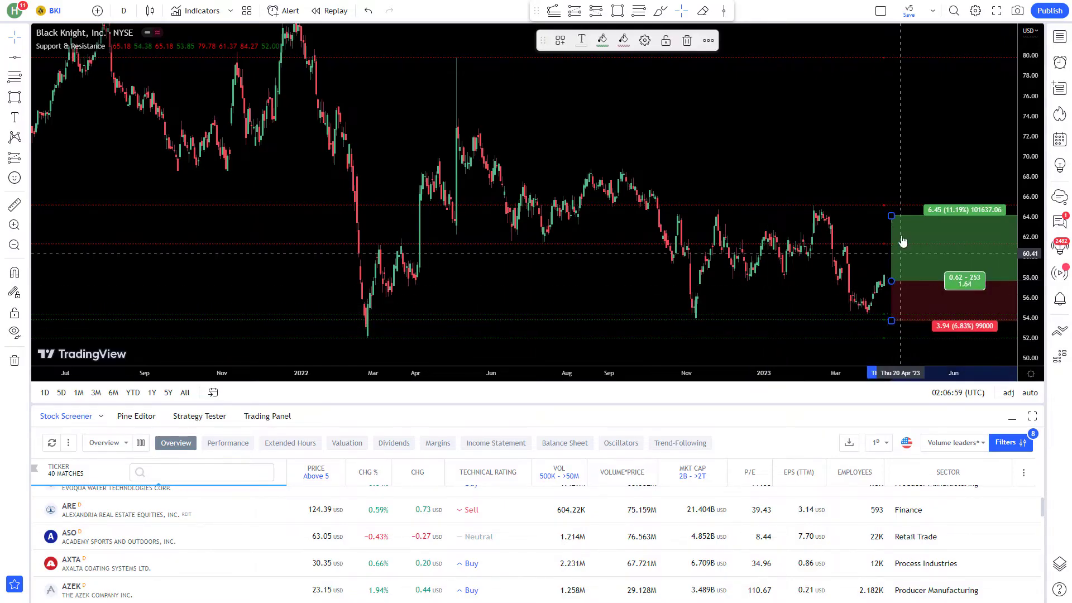
{"action": "left_click_drag", "start_coordinate": [890, 216], "coordinate": [888, 198]}
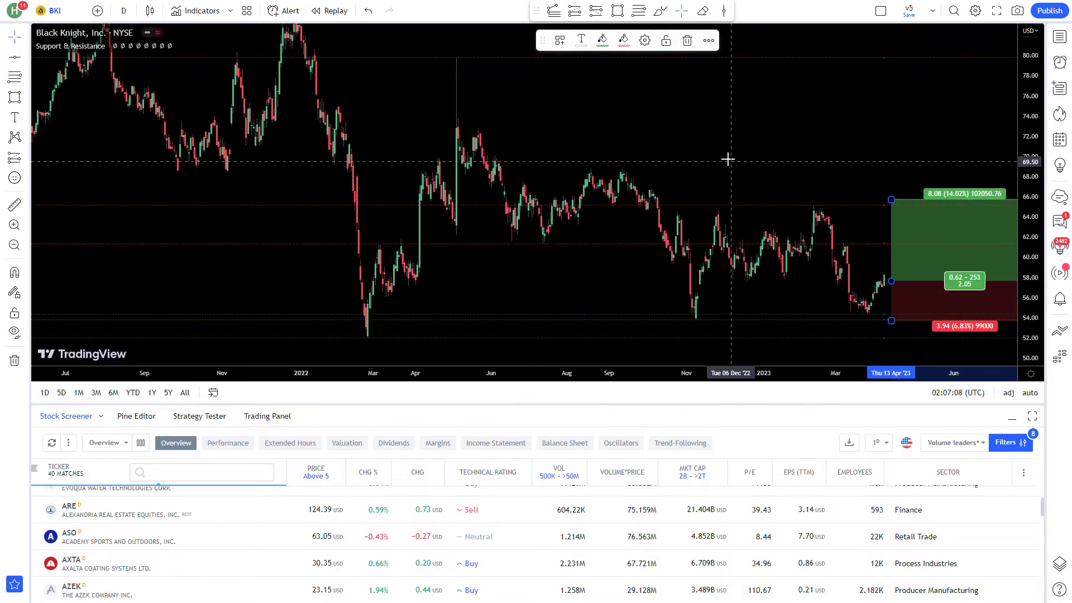
Flag Black Knight red in the screener list.
{"action": "scroll", "coordinate": [38, 524], "scroll_direction": "down", "scroll_amount": 2}
{"action": "left_click", "coordinate": [38, 523]}
{"action": "left_click", "coordinate": [38, 523]}
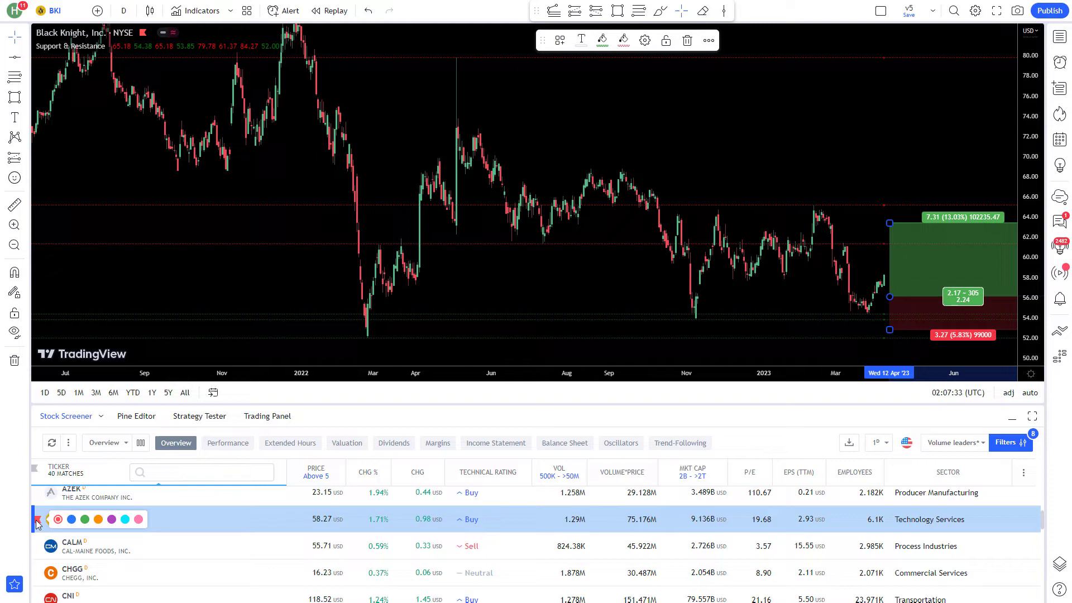
{"action": "left_click", "coordinate": [158, 550]}
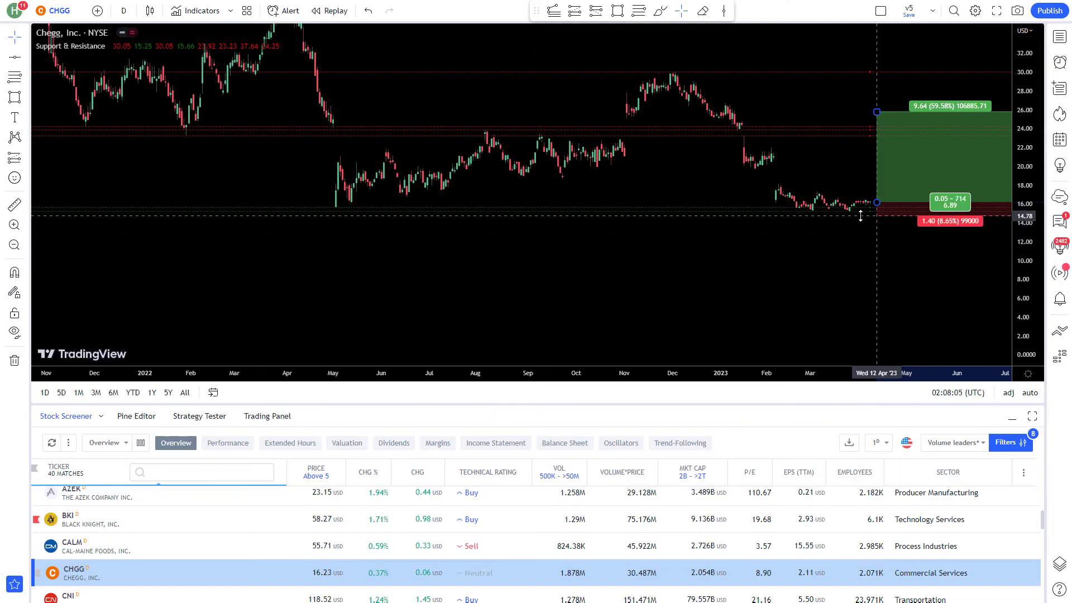
Lower Chegg's long stop and take-profit to about 22.66, then step past CNI to CubeSmart.
{"action": "left_click_drag", "start_coordinate": [860, 216], "coordinate": [861, 221]}
{"action": "left_click_drag", "start_coordinate": [877, 112], "coordinate": [878, 141]}
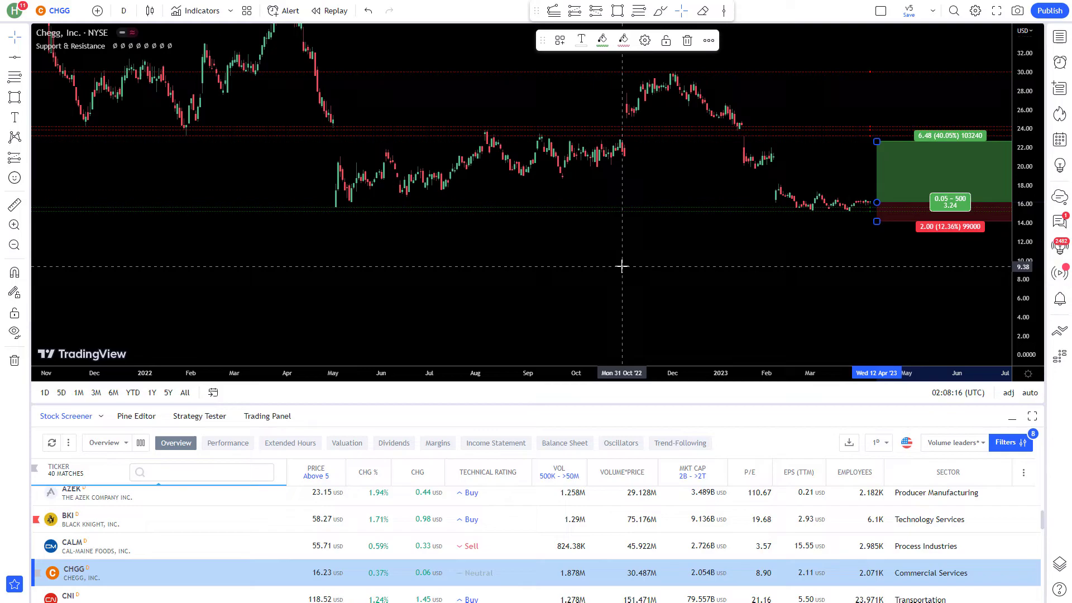
{"action": "key", "text": "Down"}
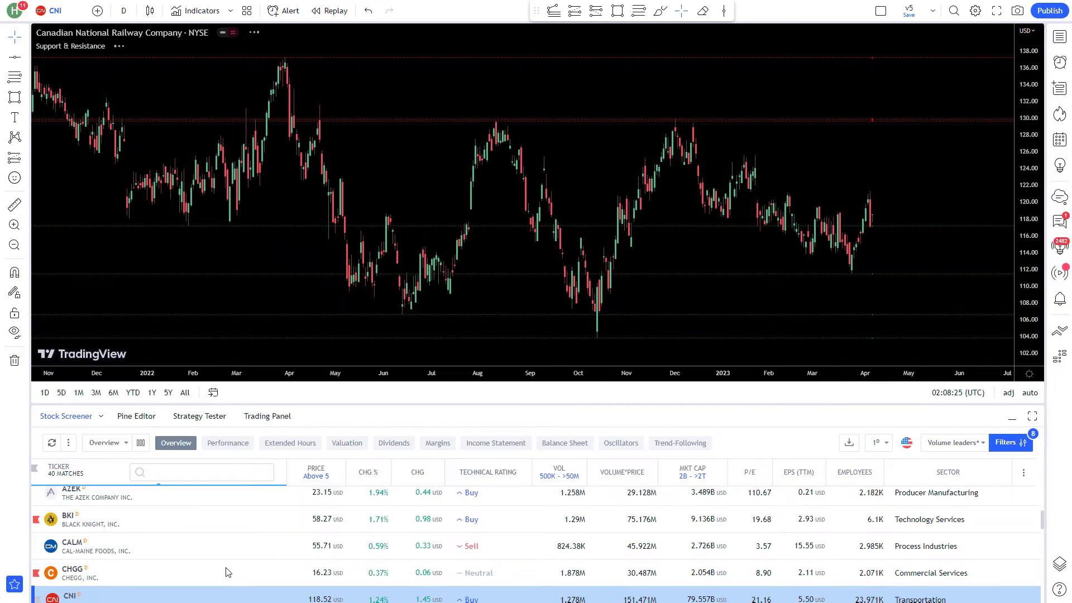
{"action": "key", "text": "Down"}
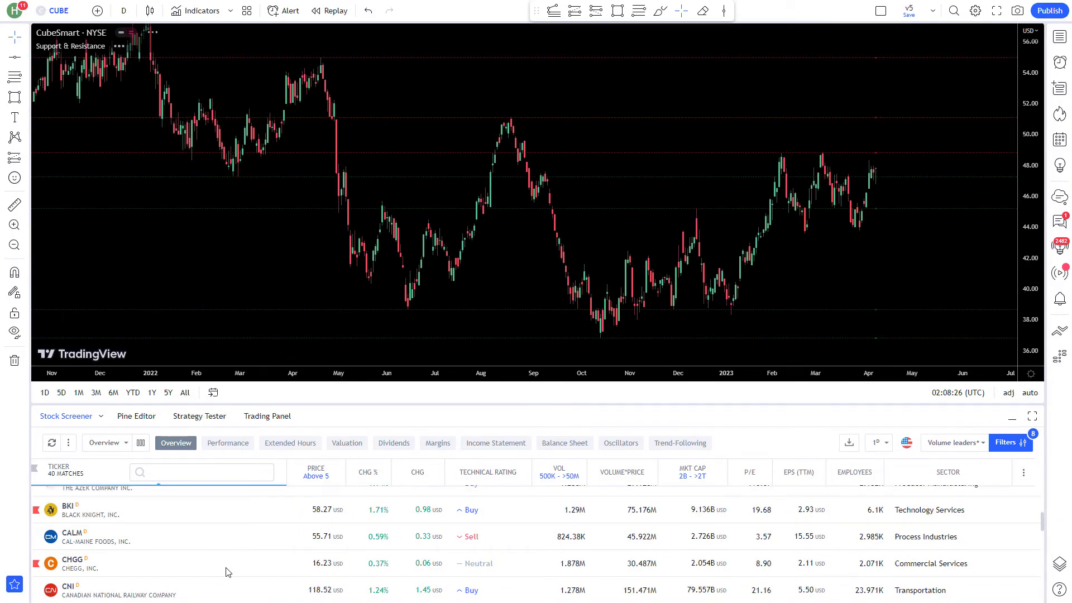
Mark a horizontal support line at 27.43 with Alt+H.
{"action": "key", "text": "Up"}
{"action": "key", "text": "Down"}
{"action": "key", "text": "Down"}
{"action": "key", "text": "Down"}
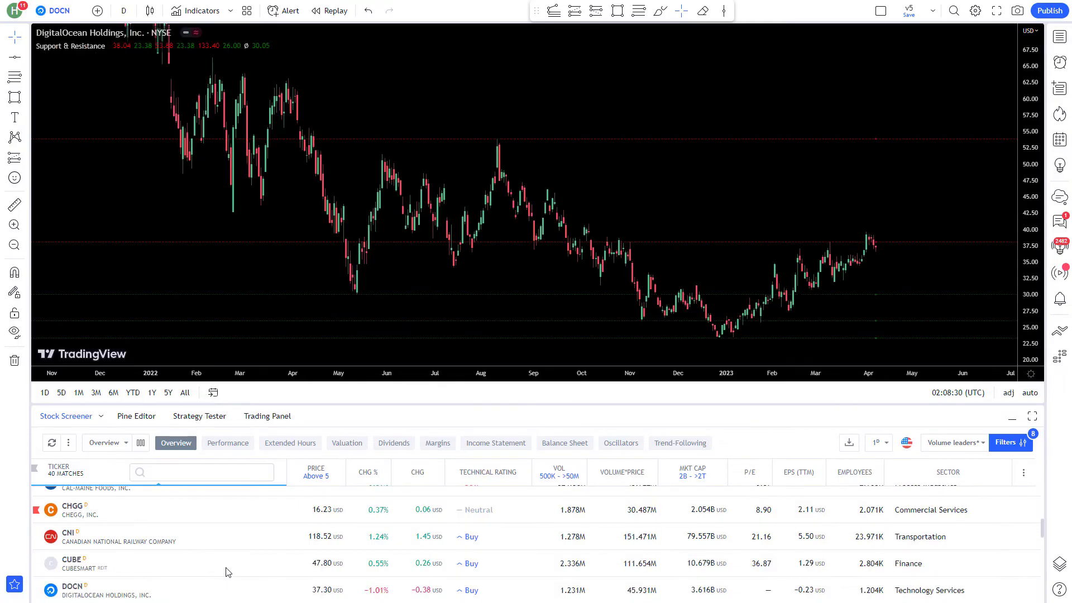
{"action": "key", "text": "alt+h"}
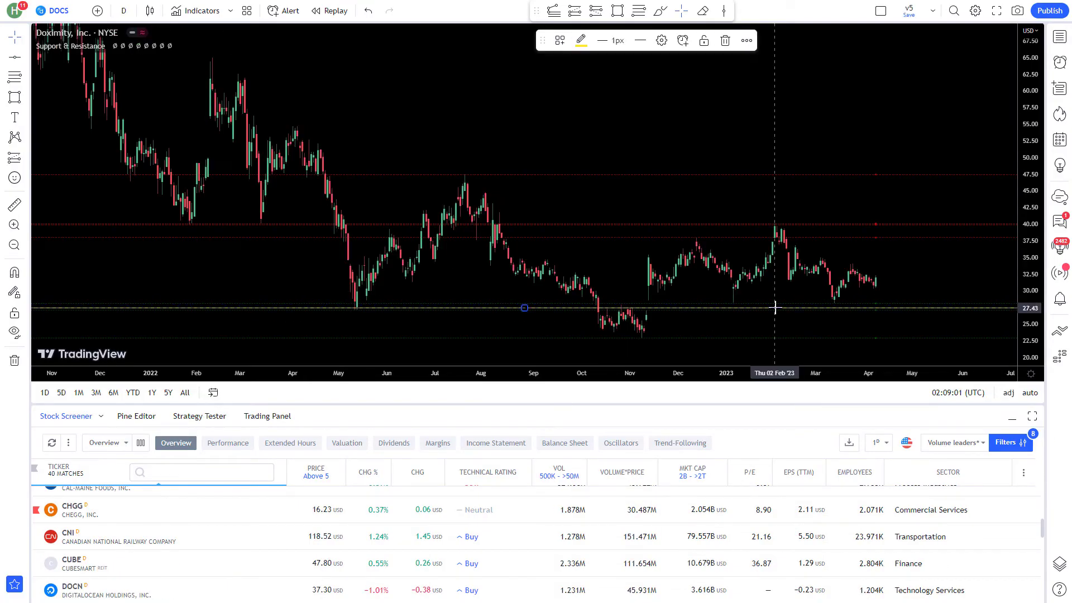
{"action": "right_click", "coordinate": [877, 309]}
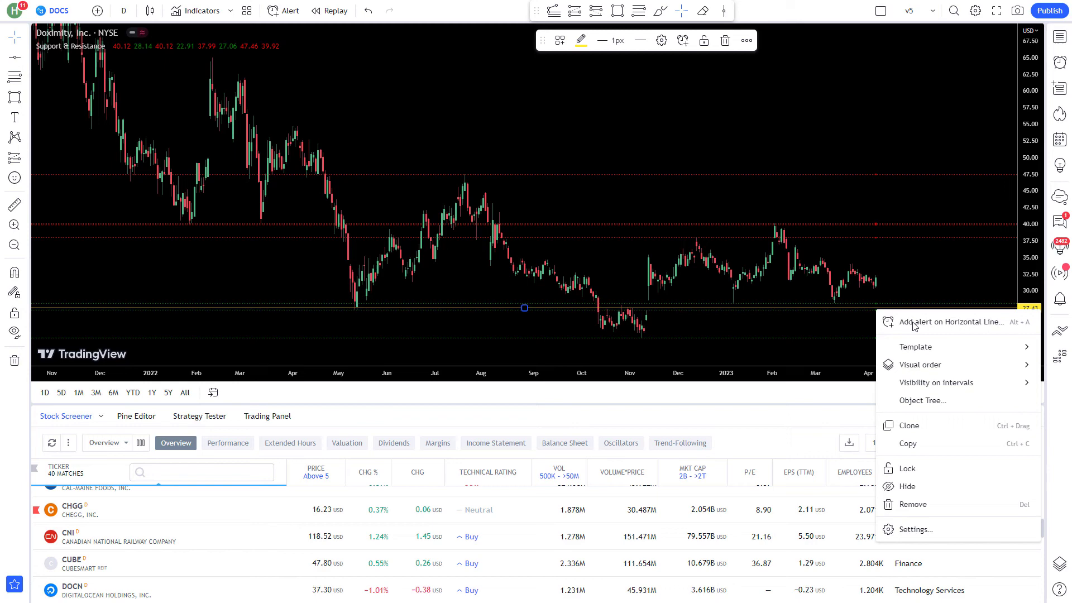
{"action": "key", "text": "Escape"}
Flag Doximity red and place a long position on Duke Energy's chart.
{"action": "left_click", "coordinate": [43, 519]}
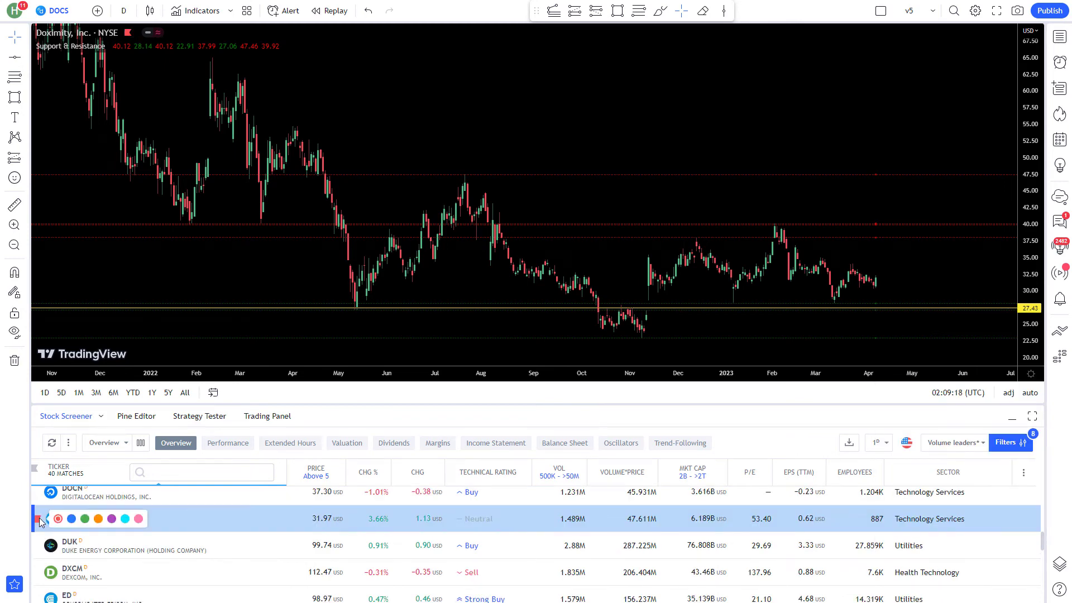
{"action": "left_click", "coordinate": [148, 550]}
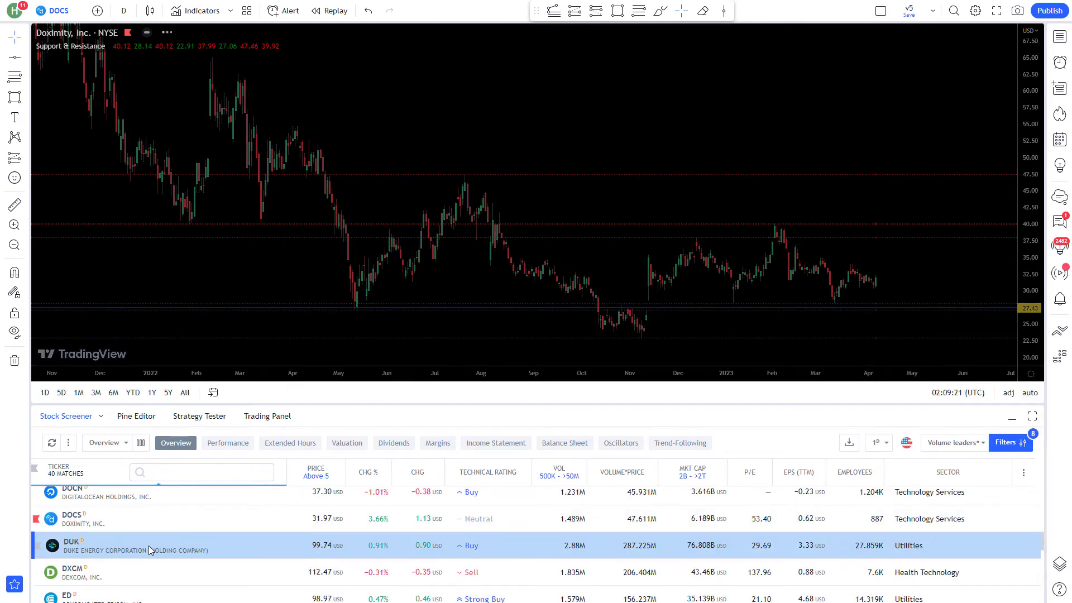
{"action": "left_click", "coordinate": [879, 232]}
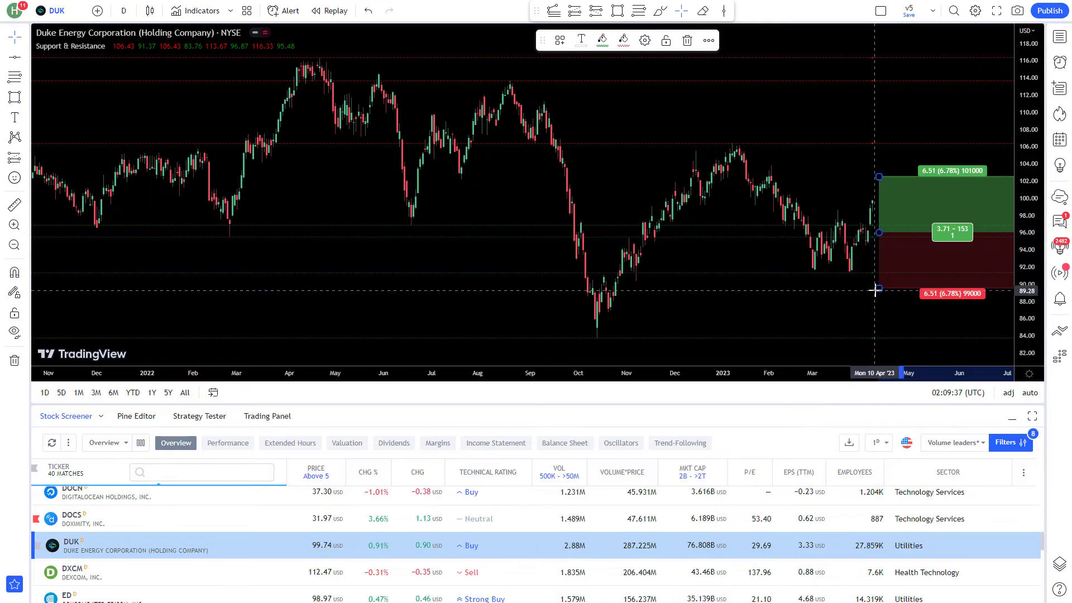
Raise Duke's stop to about 90.70 and draw a Fib extension through A, B and C.
{"action": "left_click_drag", "start_coordinate": [877, 289], "coordinate": [878, 277]}
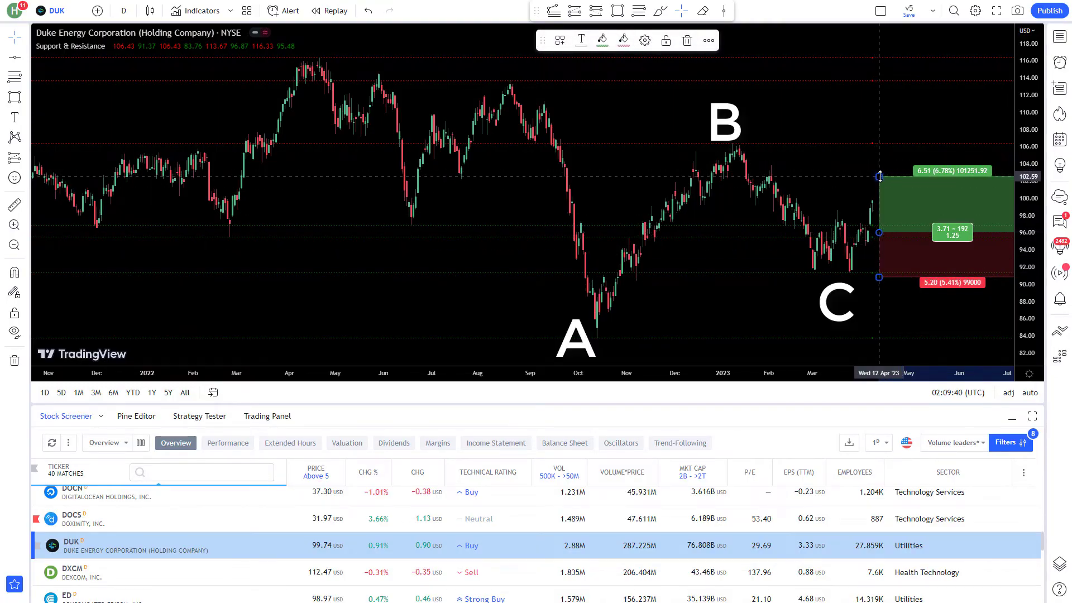
{"action": "key", "text": "alt+t"}
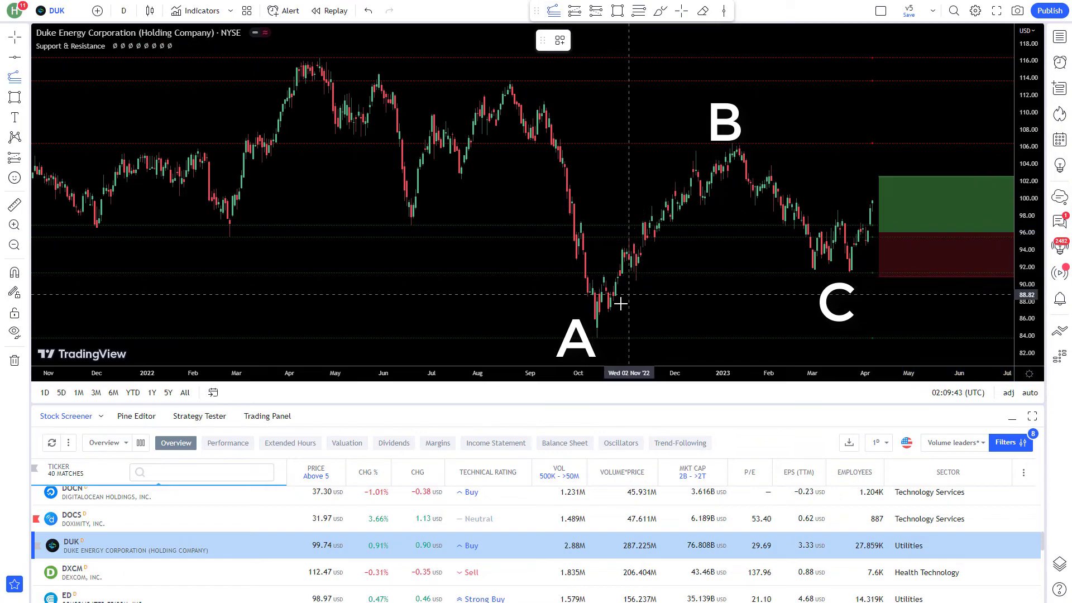
{"action": "left_click", "coordinate": [603, 329]}
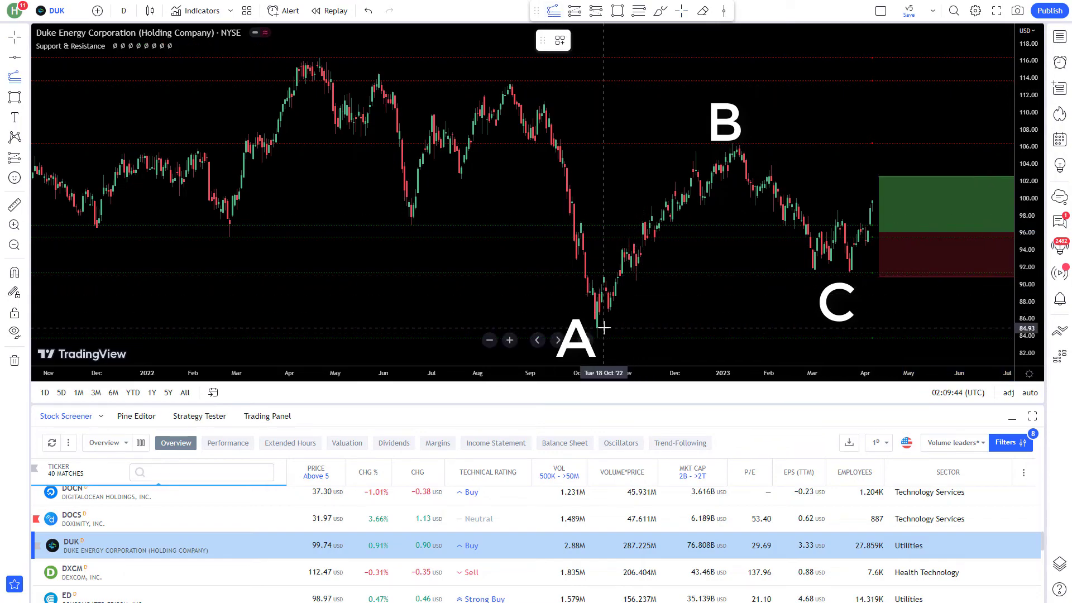
{"action": "left_click", "coordinate": [753, 147]}
{"action": "left_click", "coordinate": [858, 270]}
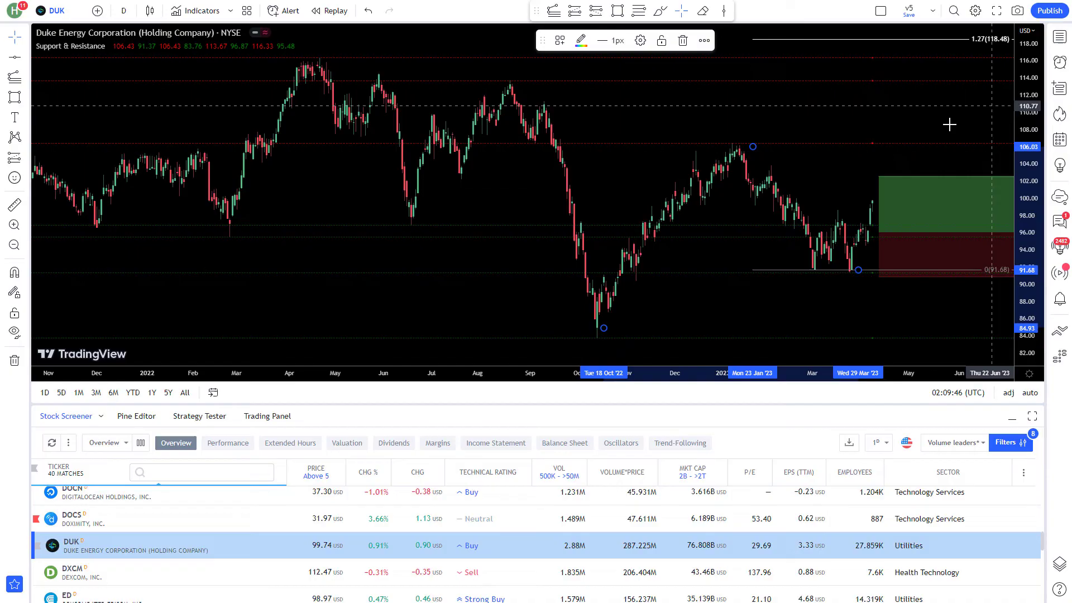
Raise the long target to the 118.48 extension and flag DUK red.
{"action": "left_click_drag", "start_coordinate": [879, 176], "coordinate": [856, 29]}
{"action": "left_click", "coordinate": [36, 545]}
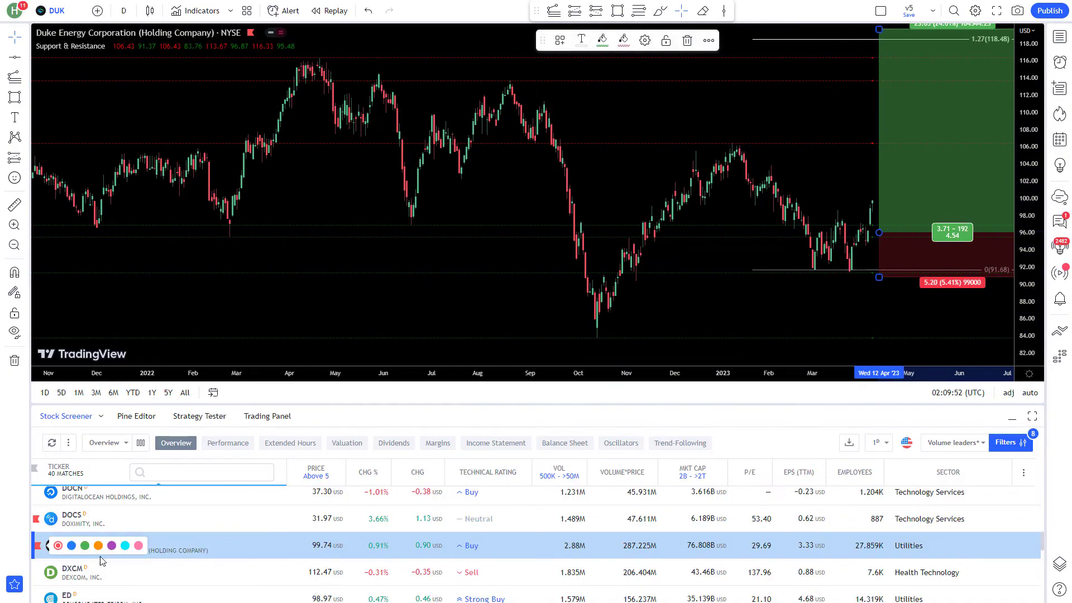
{"action": "left_click", "coordinate": [178, 570]}
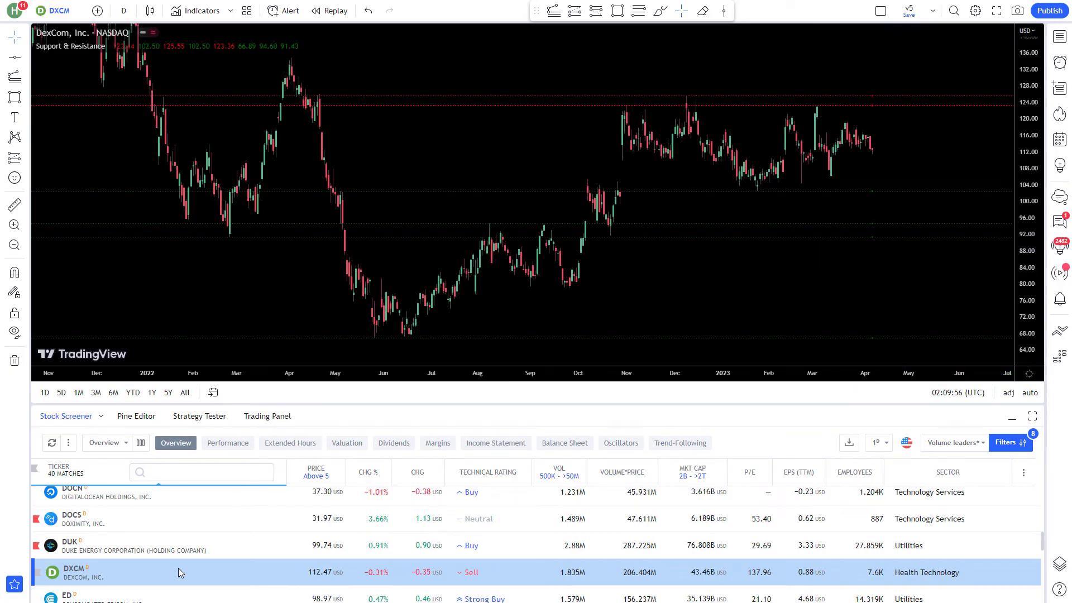
On ED, place a short position targeting 88.35, sketch a green projected path, and flag it red.
{"action": "key", "text": "Down"}
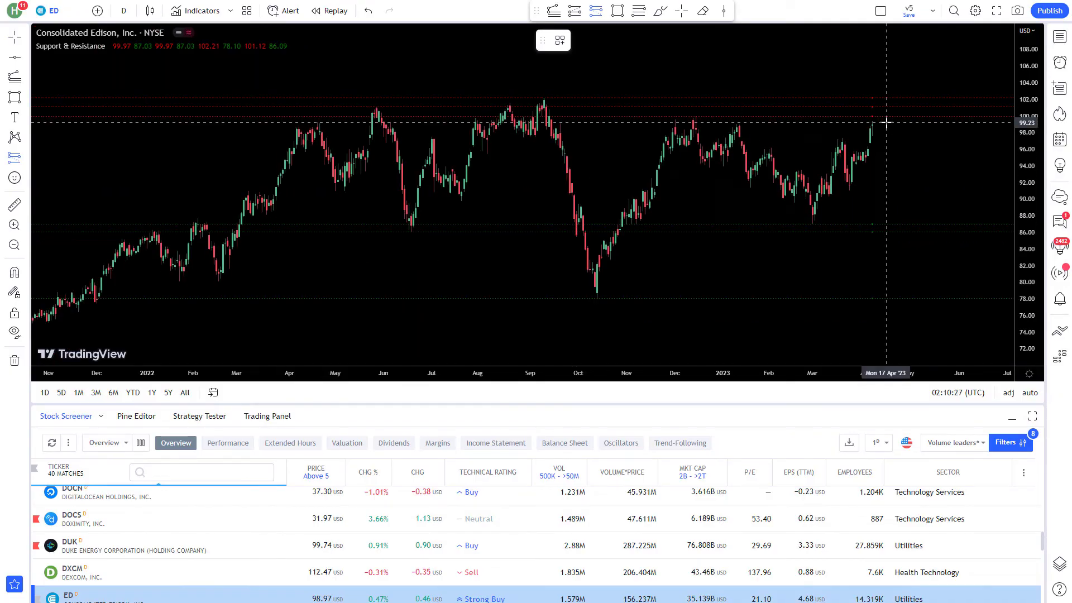
{"action": "left_click", "coordinate": [886, 122]}
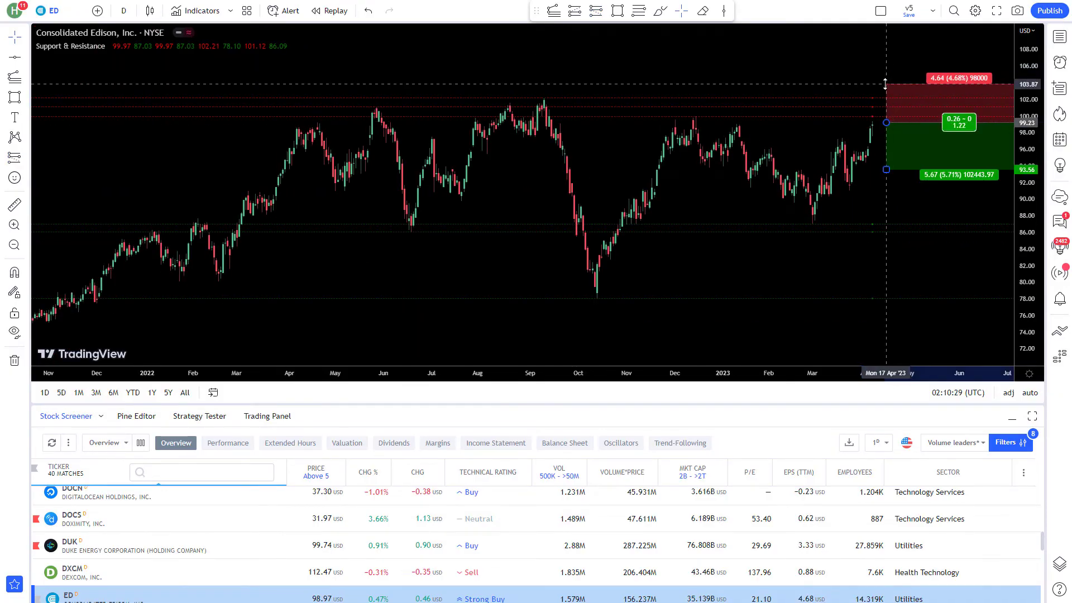
{"action": "left_click_drag", "start_coordinate": [889, 173], "coordinate": [886, 213]}
{"action": "left_click", "coordinate": [661, 10]}
{"action": "mouse_move", "coordinate": [862, 126]}
{"action": "left_mouse_down"}
{"action": "mouse_move", "coordinate": [890, 106]}
{"action": "mouse_move", "coordinate": [975, 186]}
{"action": "left_mouse_up"}
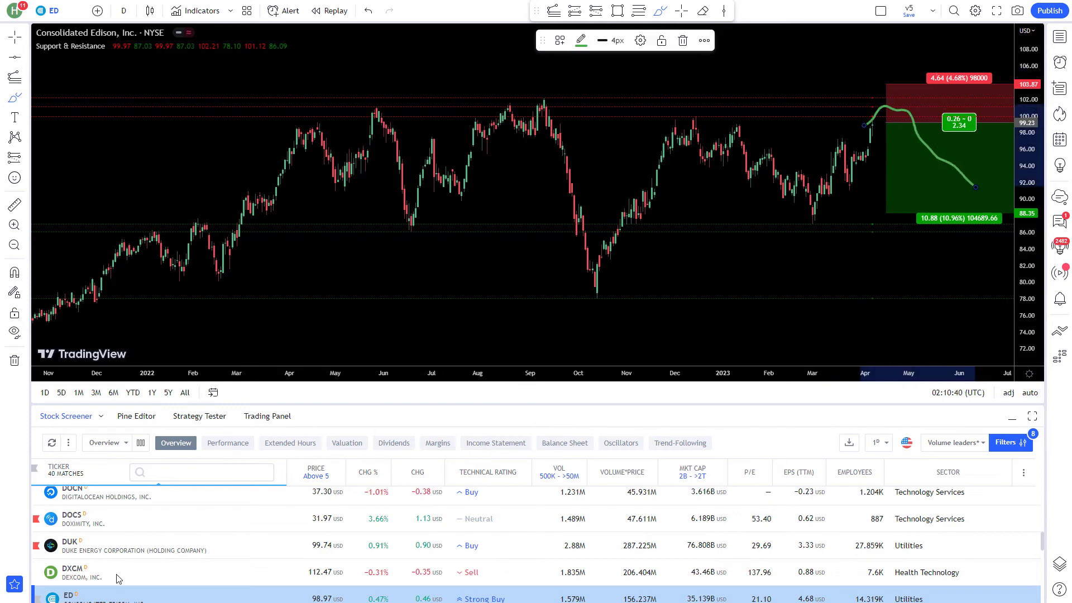
{"action": "left_click", "coordinate": [39, 598]}
On Floor & Decor, set the position's stop to 104.29 and target to 65.29.
{"action": "scroll", "coordinate": [263, 550], "scroll_direction": "down", "scroll_amount": 3}
{"action": "left_click", "coordinate": [235, 511]}
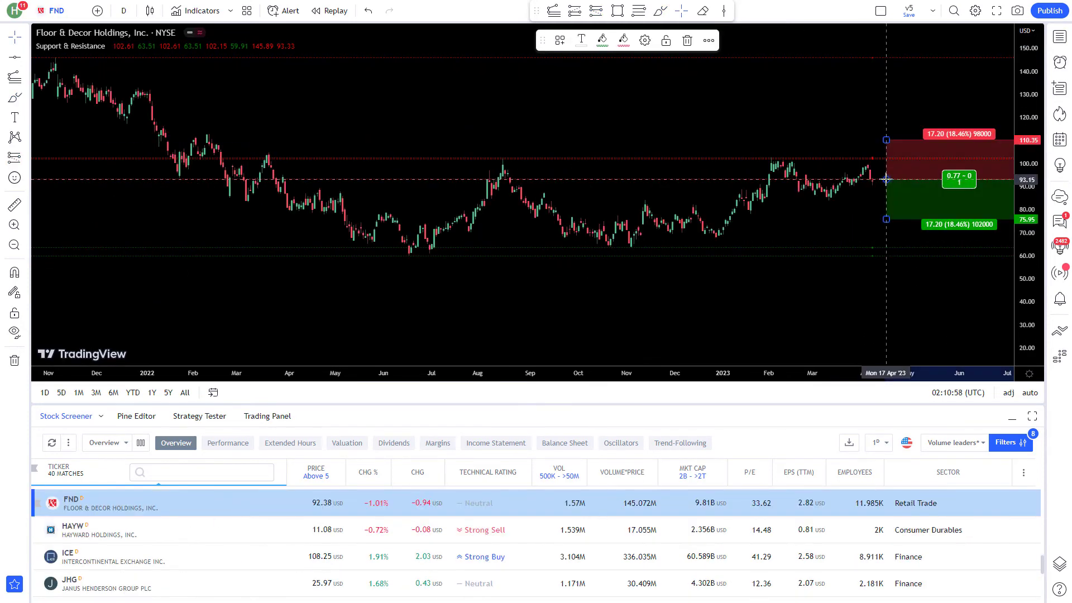
{"action": "left_click_drag", "start_coordinate": [886, 151], "coordinate": [886, 153]}
{"action": "left_click_drag", "start_coordinate": [886, 219], "coordinate": [886, 244]}
Step down to JNPR and place a short position with adjusted stop and target.
{"action": "key", "text": "Down"}
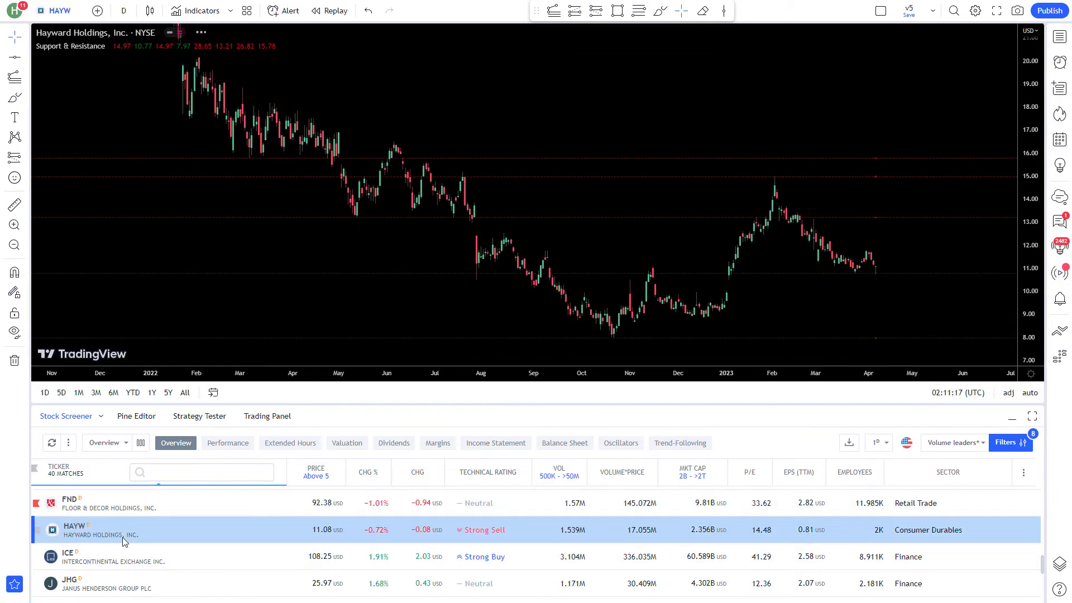
{"action": "key", "text": "Down"}
{"action": "key", "text": "Down"}
{"action": "key", "text": "Down"}
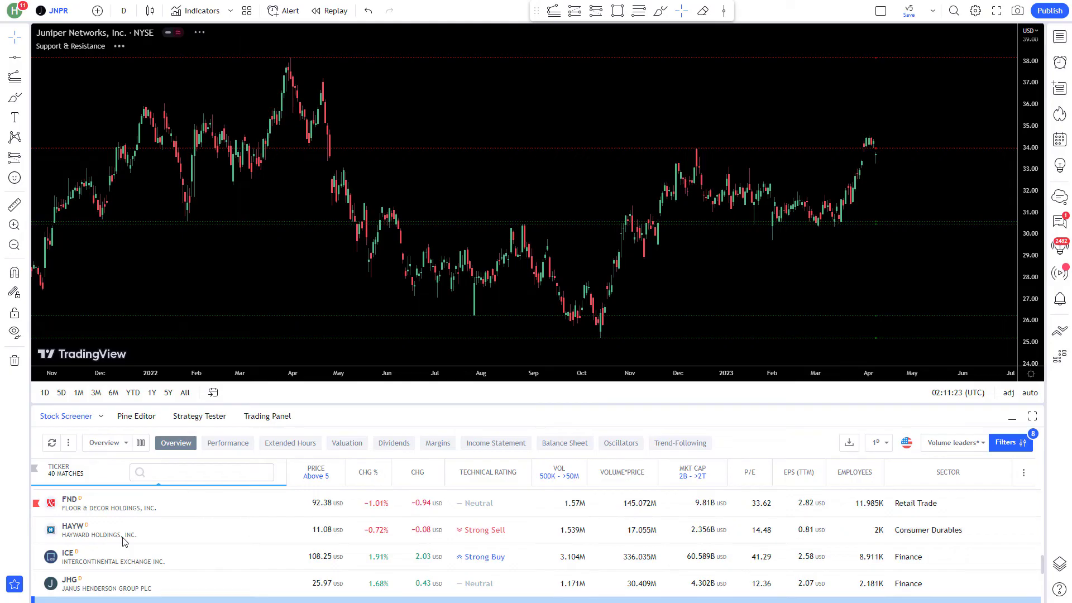
{"action": "left_click", "coordinate": [888, 150]}
{"action": "left_click_drag", "start_coordinate": [890, 95], "coordinate": [889, 133]}
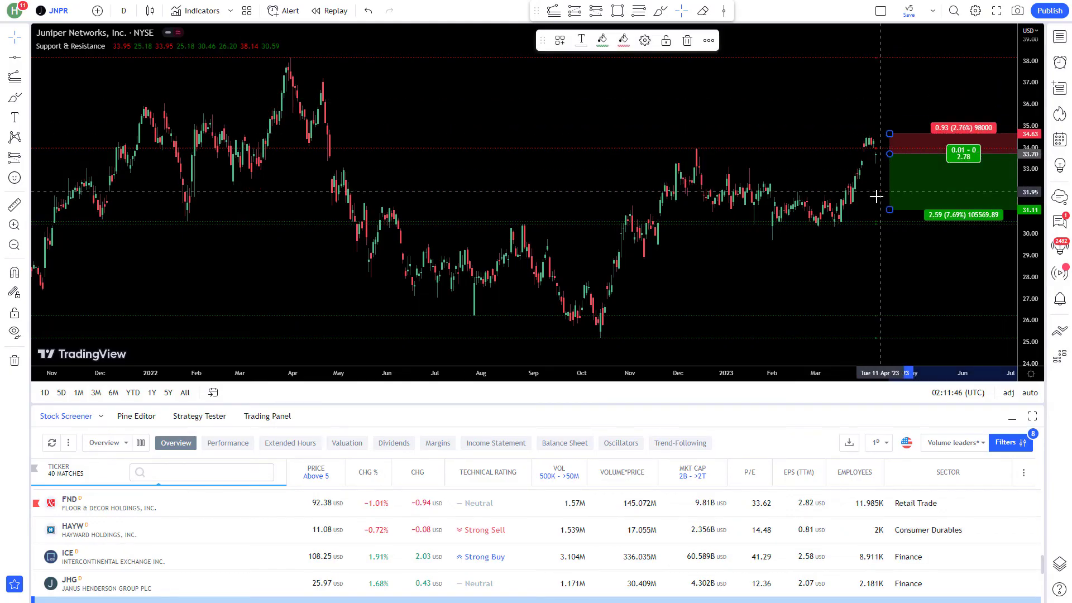
{"action": "mouse_move", "coordinate": [890, 220]}
{"action": "left_mouse_down"}
{"action": "mouse_move", "coordinate": [889, 211]}
{"action": "mouse_move", "coordinate": [890, 222]}
{"action": "left_mouse_up"}
{"action": "scroll", "coordinate": [81, 547], "scroll_direction": "down", "scroll_amount": 2}
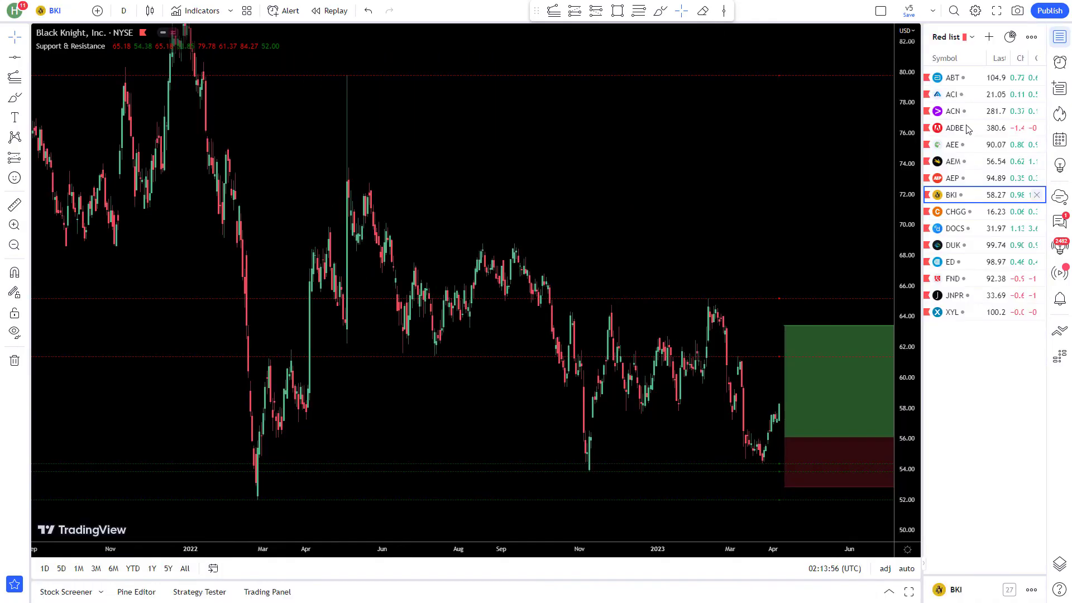
Step through the Red list charts: CHGG, DOCS, DUK, ED, FND and JNPR.
{"action": "key", "text": "Down"}
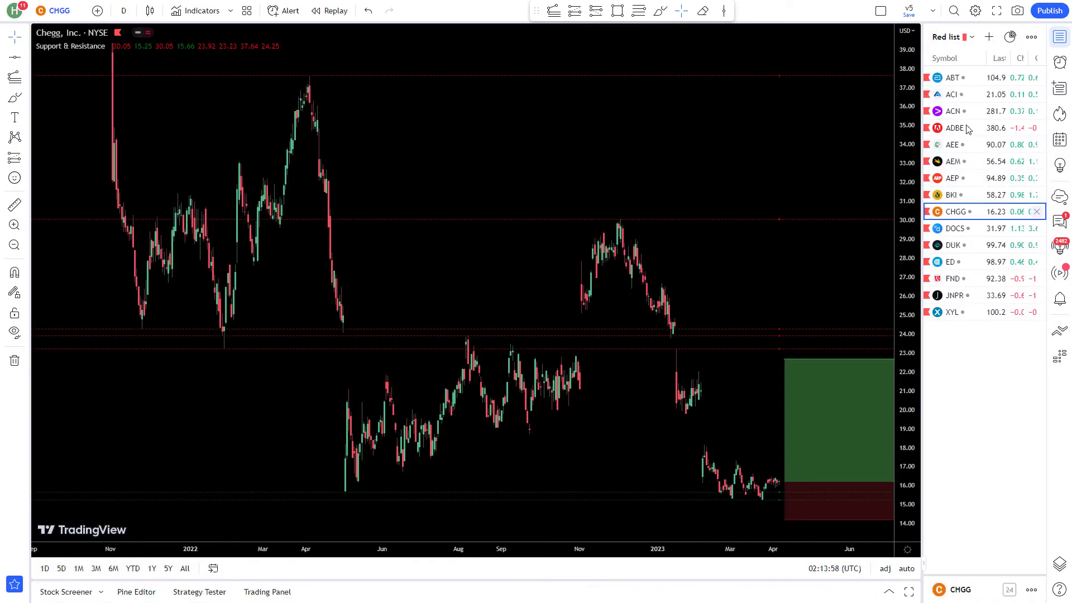
{"action": "key", "text": "Down"}
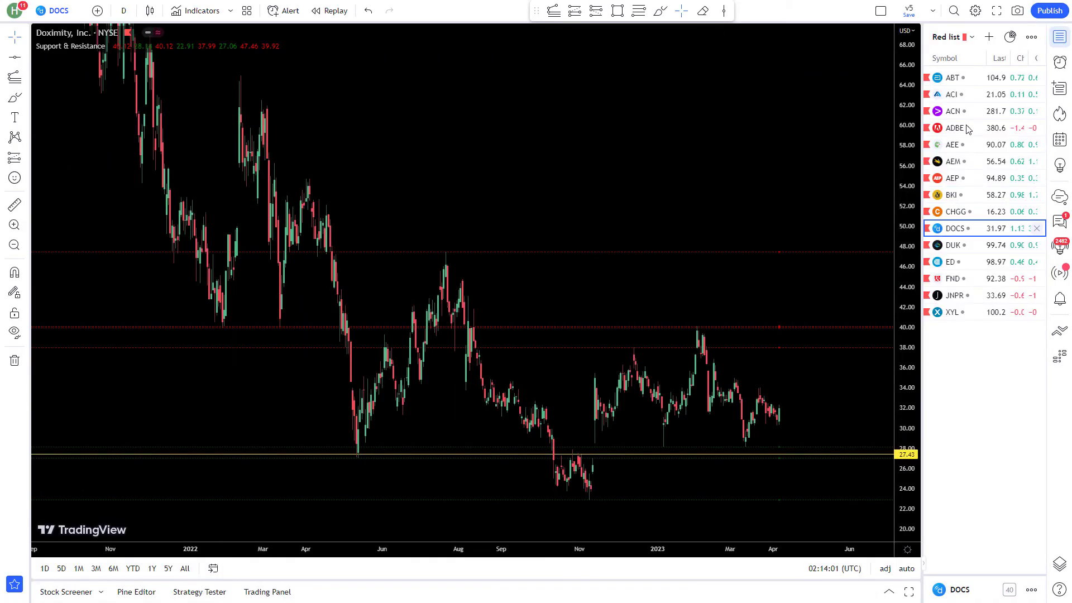
{"action": "key", "text": "Down"}
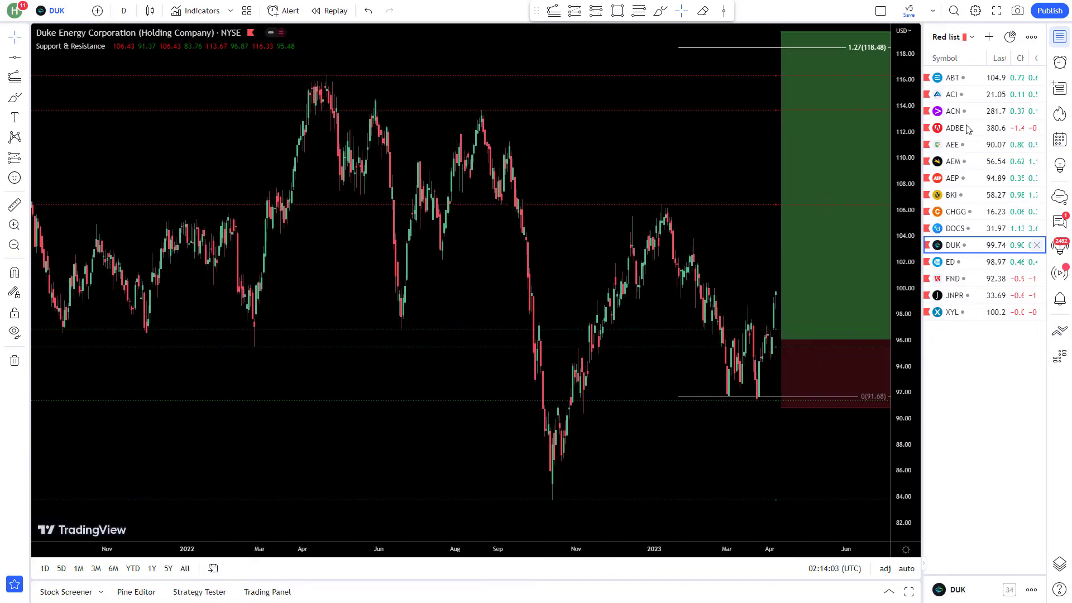
{"action": "key", "text": "Down"}
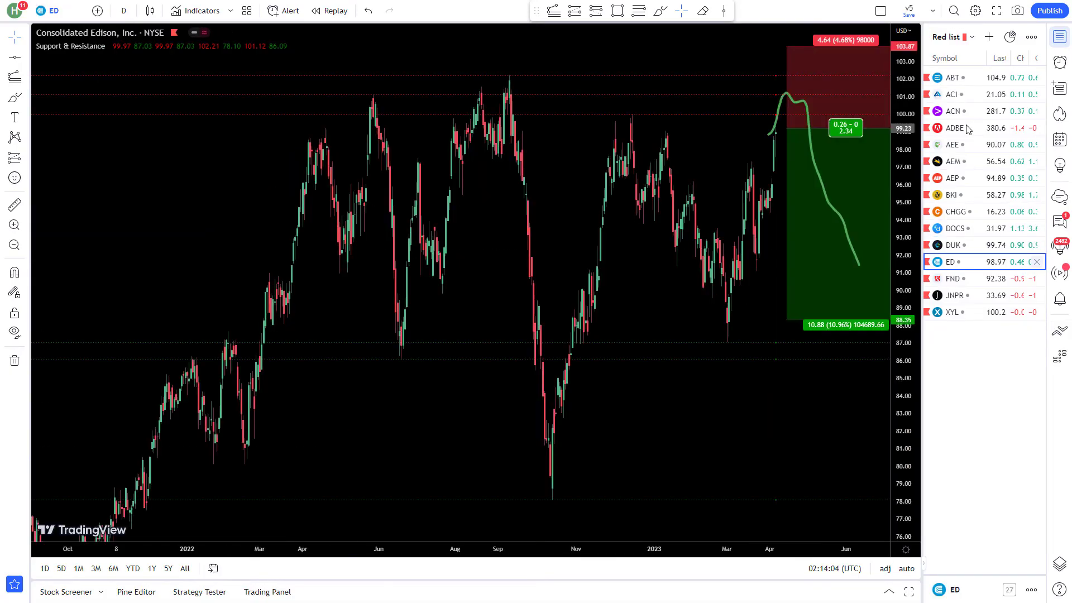
{"action": "key", "text": "Down"}
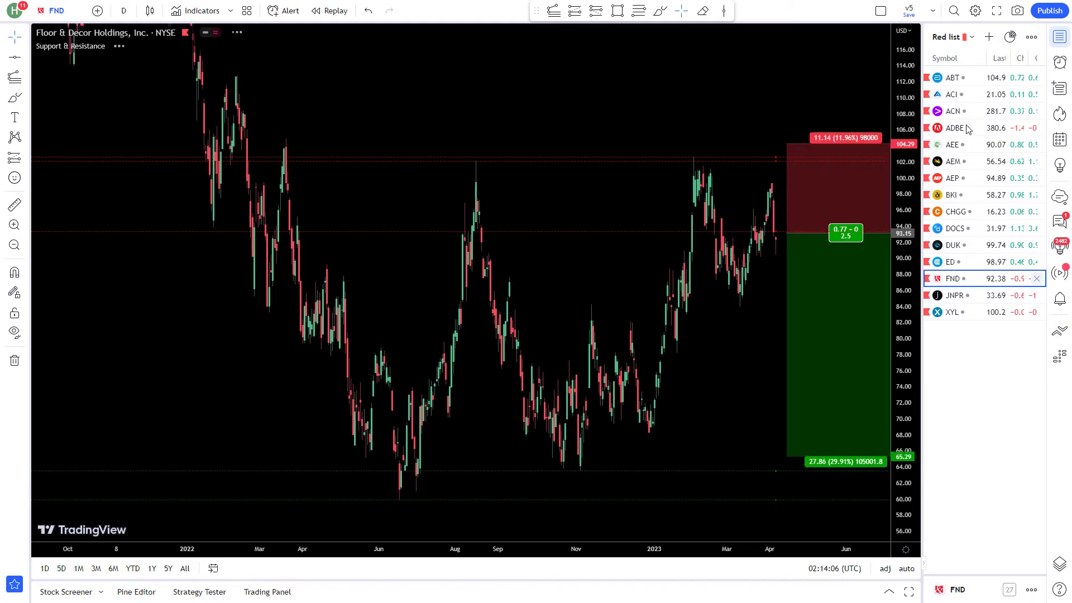
{"action": "key", "text": "Down"}
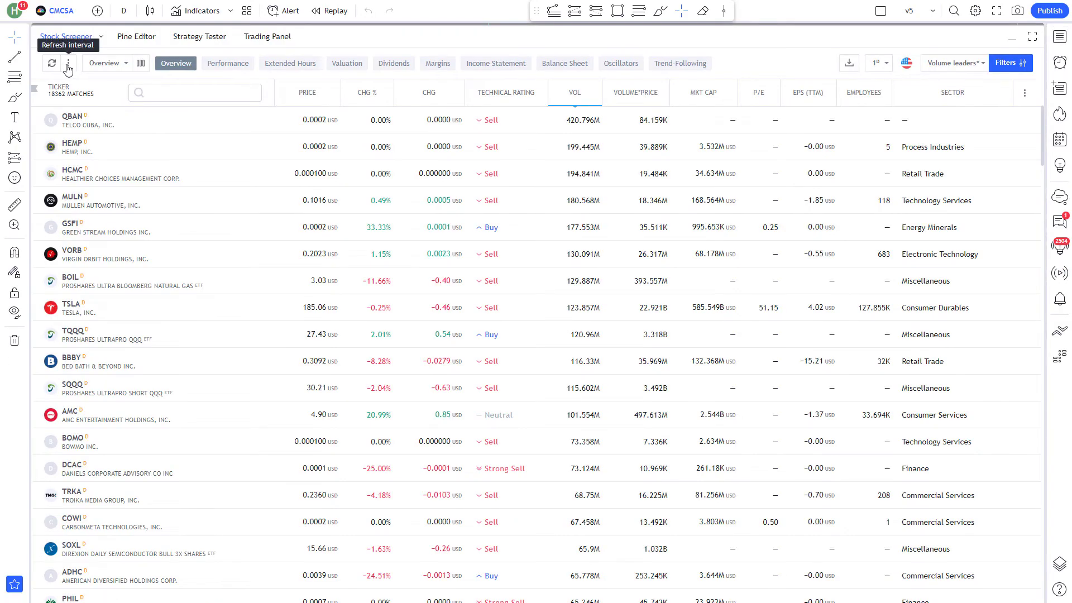
Check the refresh interval, then open screener Filters and browse the Sector and Industry lists.
{"action": "left_click", "coordinate": [69, 66]}
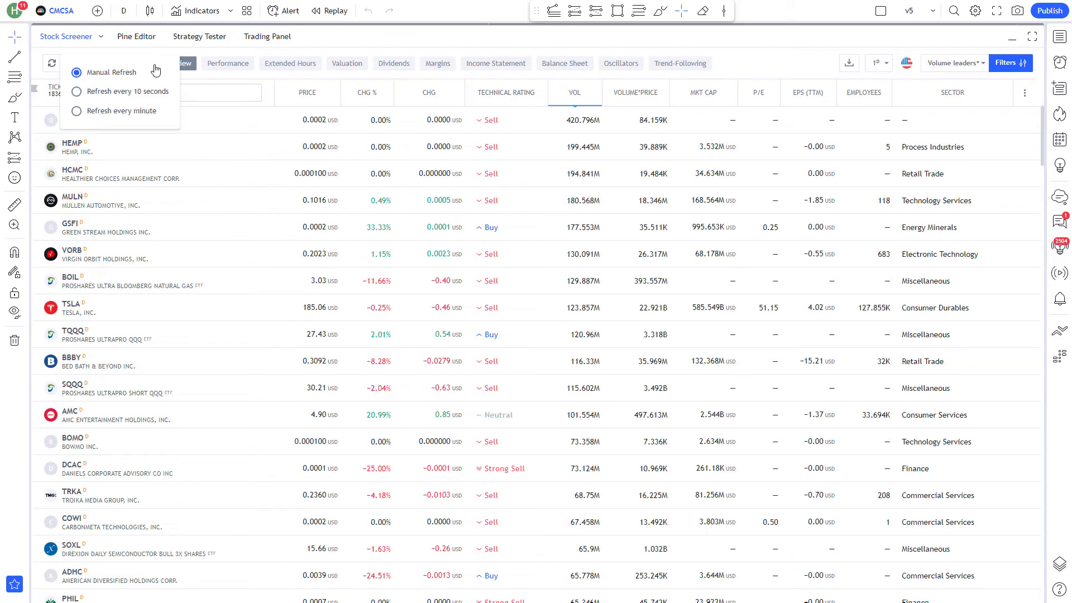
{"action": "left_click", "coordinate": [1000, 66]}
{"action": "left_click", "coordinate": [683, 152]}
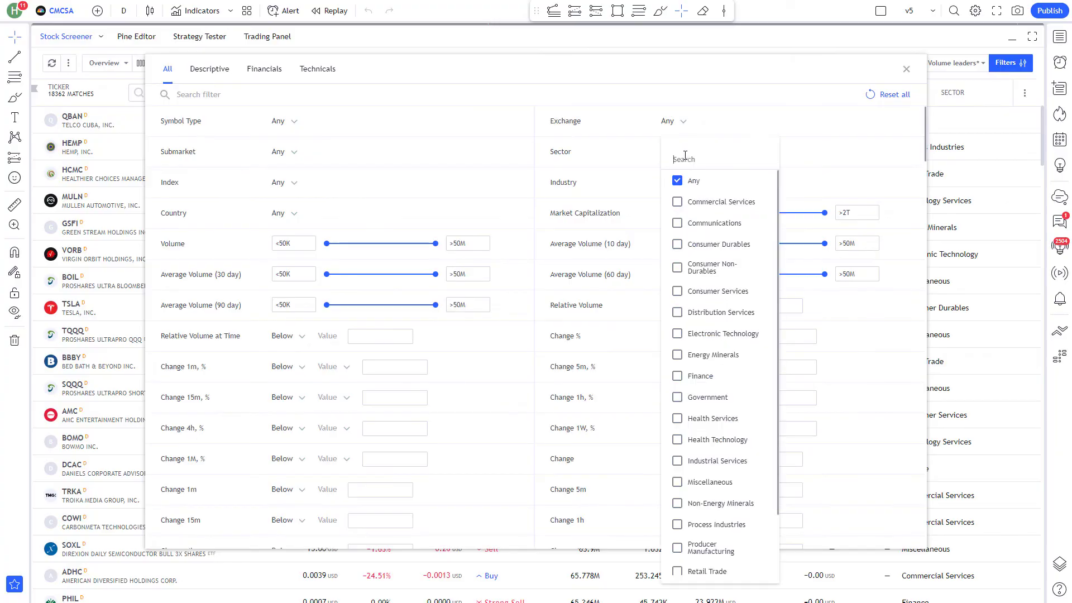
{"action": "left_click", "coordinate": [682, 187]}
{"action": "left_click", "coordinate": [682, 186]}
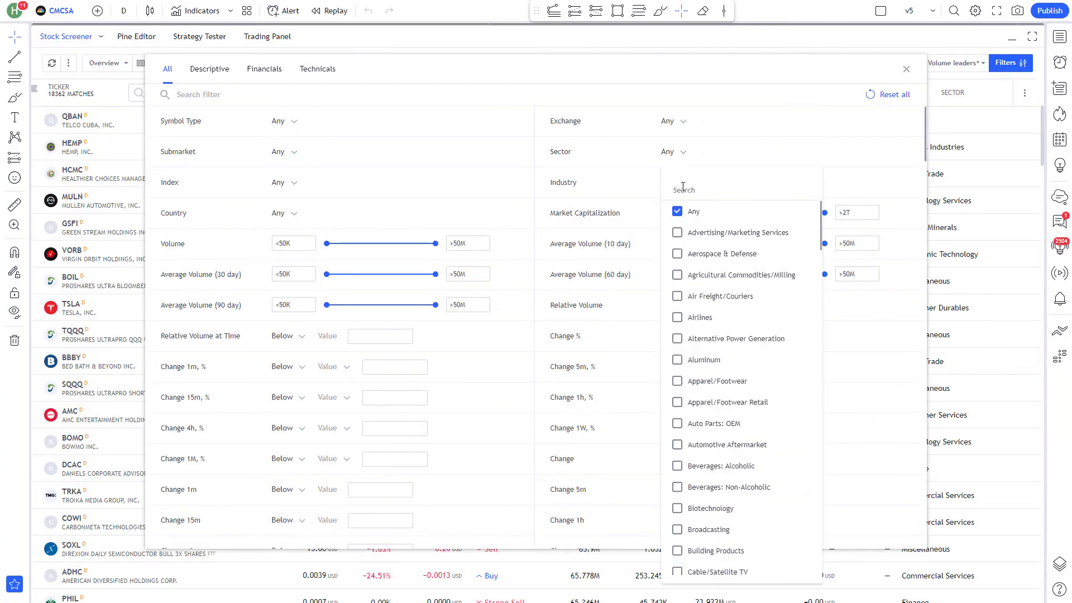
{"action": "left_click", "coordinate": [448, 96]}
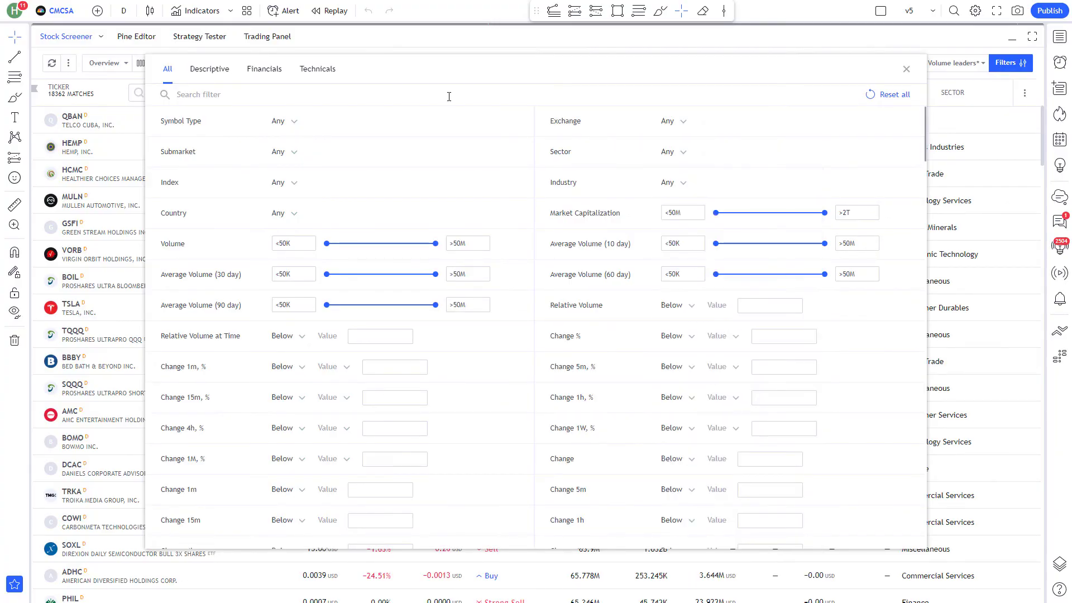
Search filters for 'GAP', then 'earning', and open Upcoming Earnings Date options.
{"action": "type", "text": "GAP"}
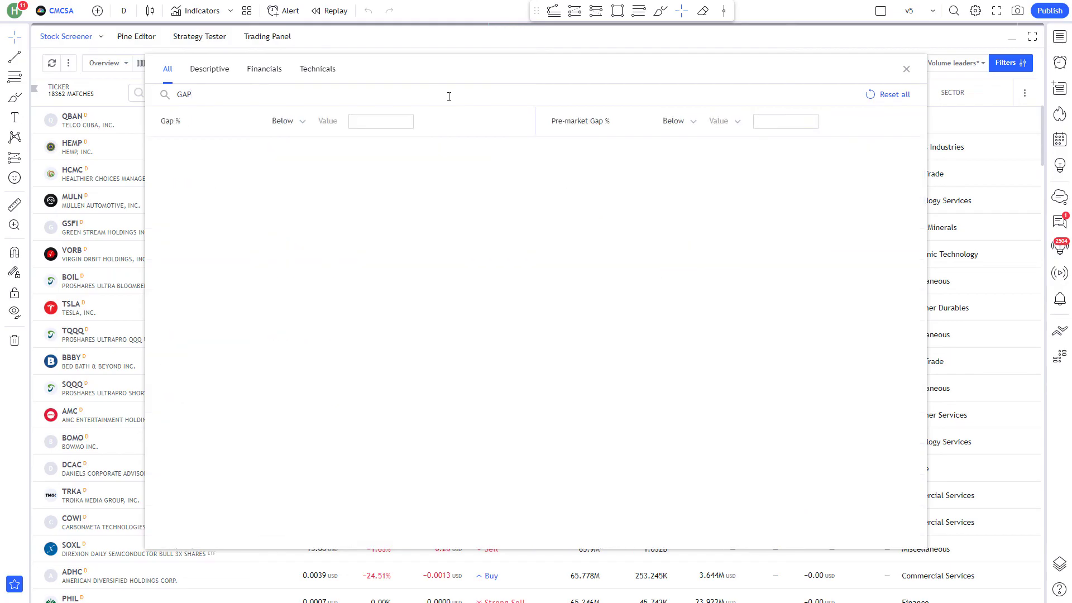
{"action": "key", "text": "BackSpace"}
{"action": "key", "text": "BackSpace"}
{"action": "key", "text": "BackSpace"}
{"action": "type", "text": "earning"}
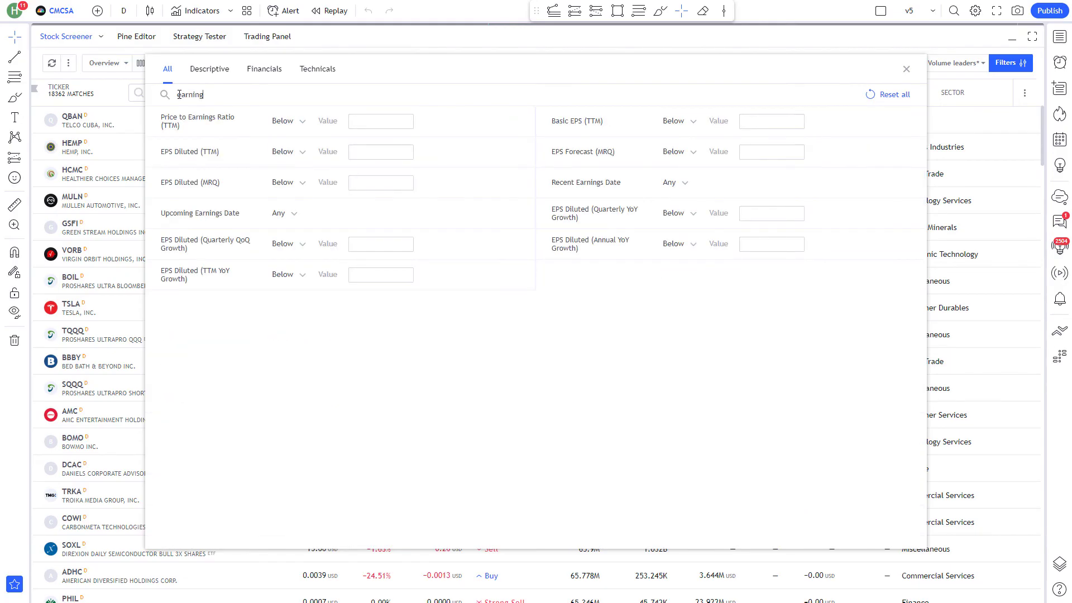
{"action": "left_click", "coordinate": [295, 215]}
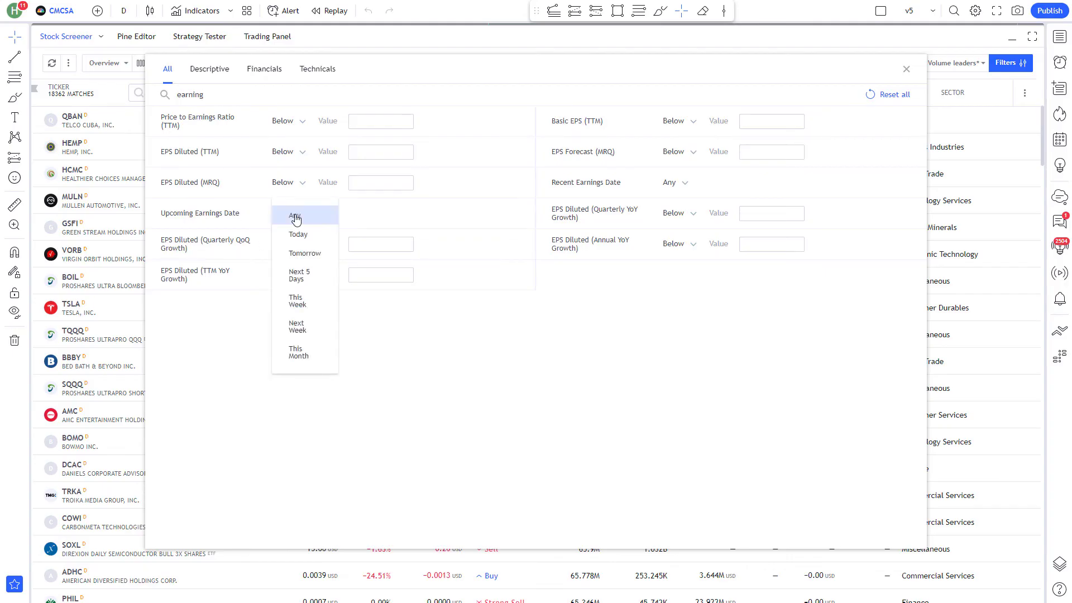
Scroll the Filters dialog to Technicals, showing Parabolic SAR, Technical Rating and Stochastic RSI.
{"action": "left_click", "coordinate": [296, 218]}
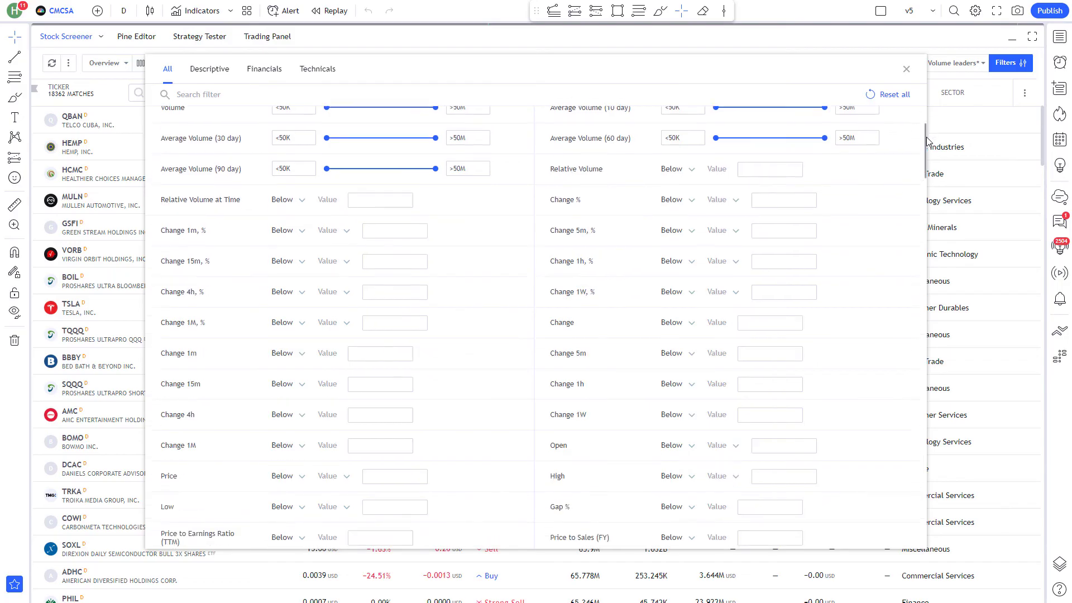
{"action": "scroll", "coordinate": [924, 146], "scroll_direction": "down", "scroll_amount": 2}
{"action": "scroll", "coordinate": [931, 148], "scroll_direction": "down", "scroll_amount": 1}
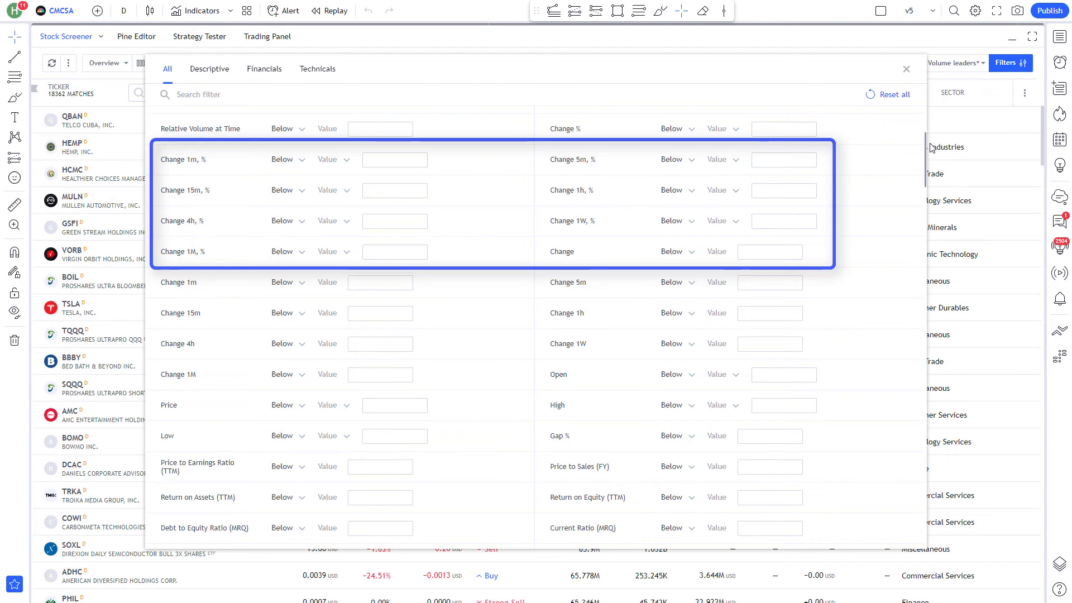
{"action": "scroll", "coordinate": [912, 268], "scroll_direction": "down", "scroll_amount": 10}
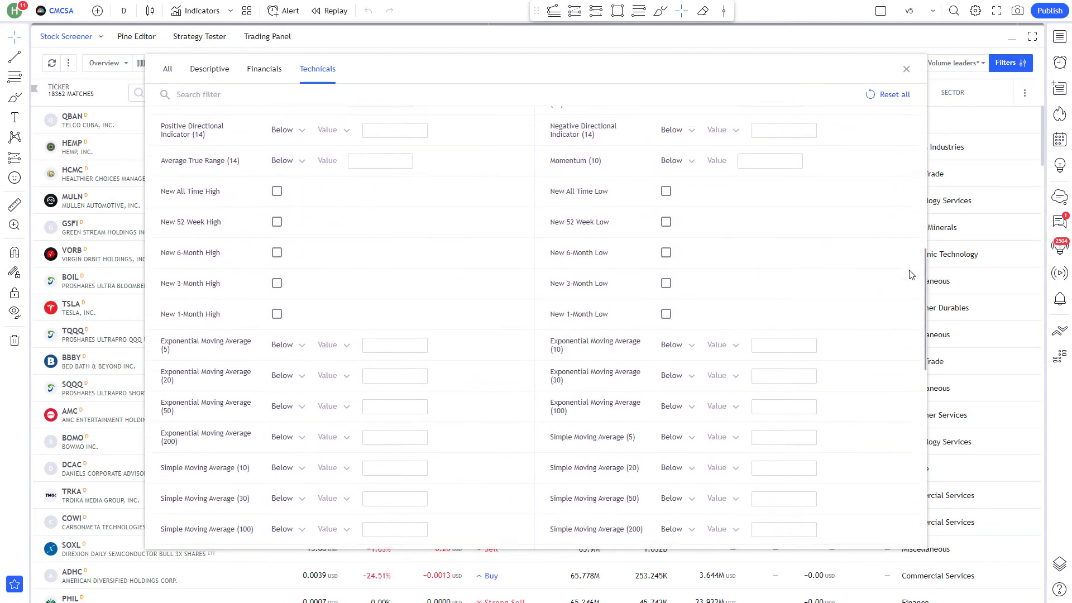
{"action": "scroll", "coordinate": [911, 273], "scroll_direction": "down", "scroll_amount": 4}
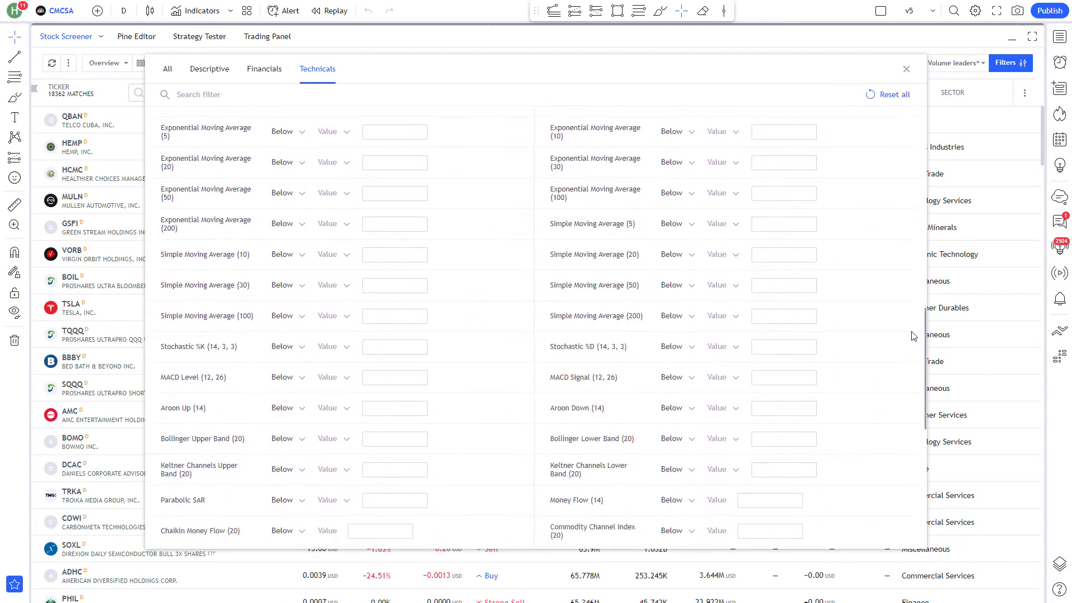
{"action": "scroll", "coordinate": [914, 335], "scroll_direction": "down", "scroll_amount": 3}
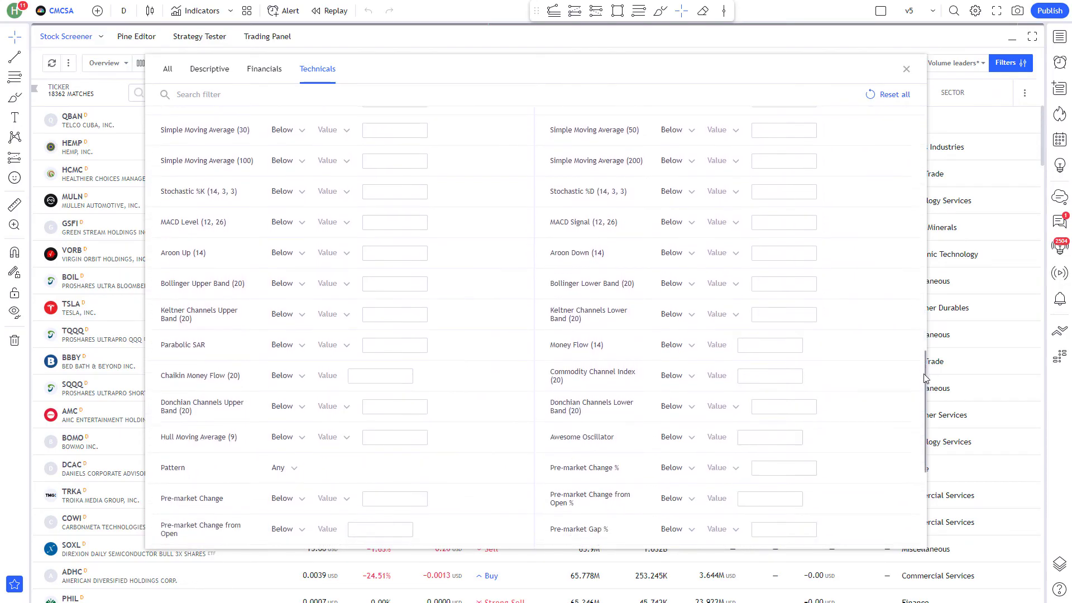
{"action": "left_click_drag", "start_coordinate": [925, 377], "coordinate": [926, 433]}
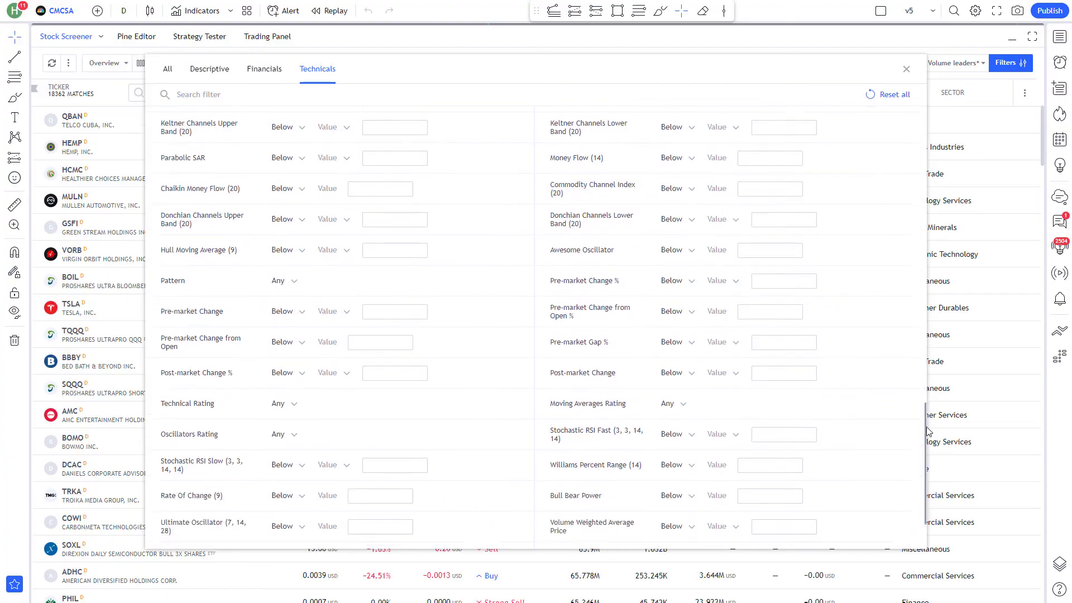